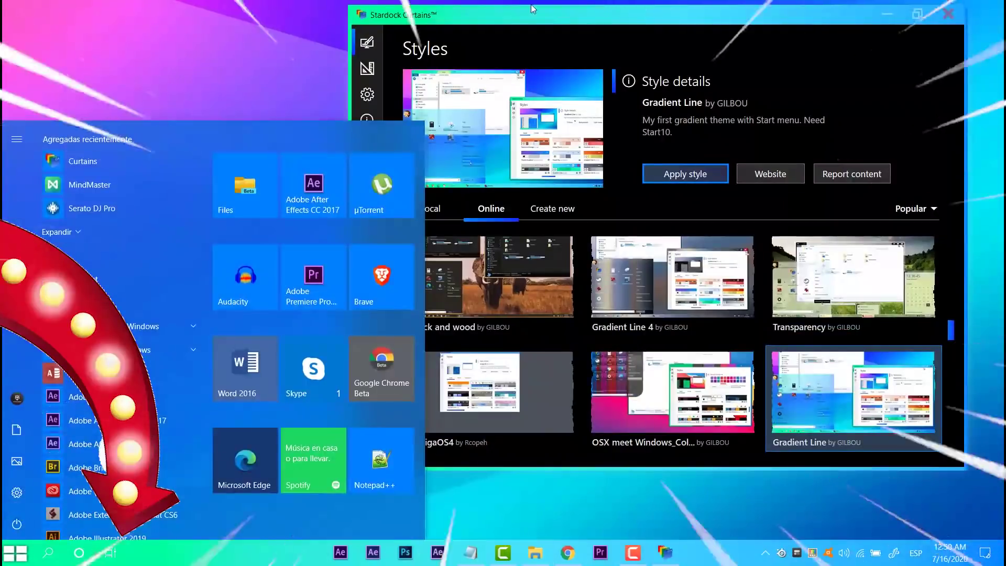
click(19, 559)
scroll(885, 367, down, 10)
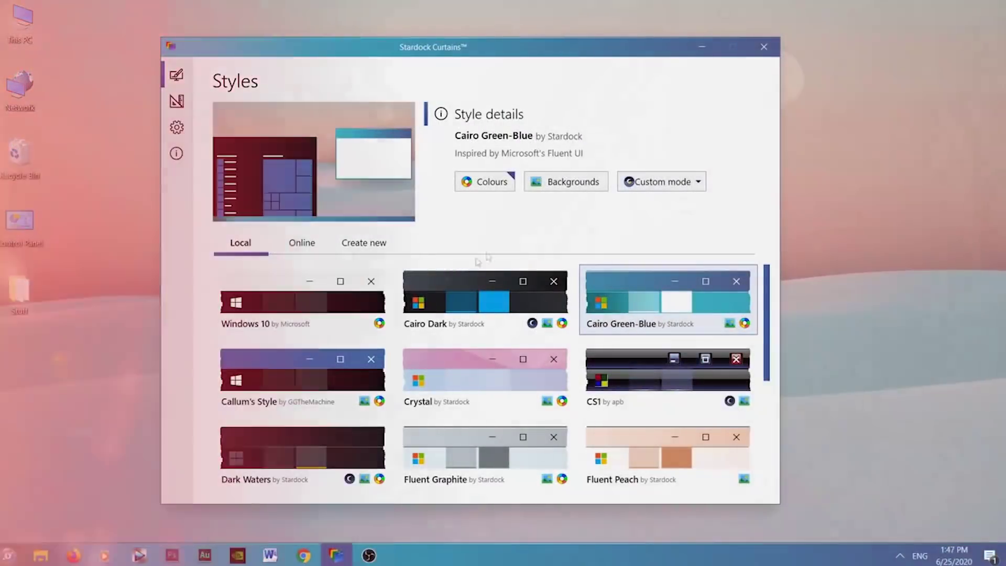
- Apply the local style Callum's Style, followed by the Fluent Peach style
click(271, 359)
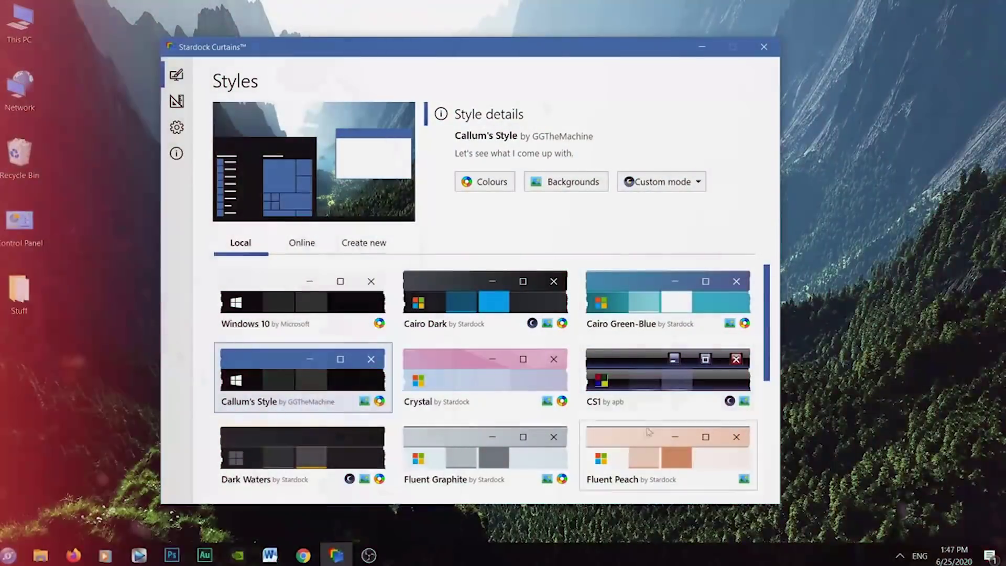
click(649, 431)
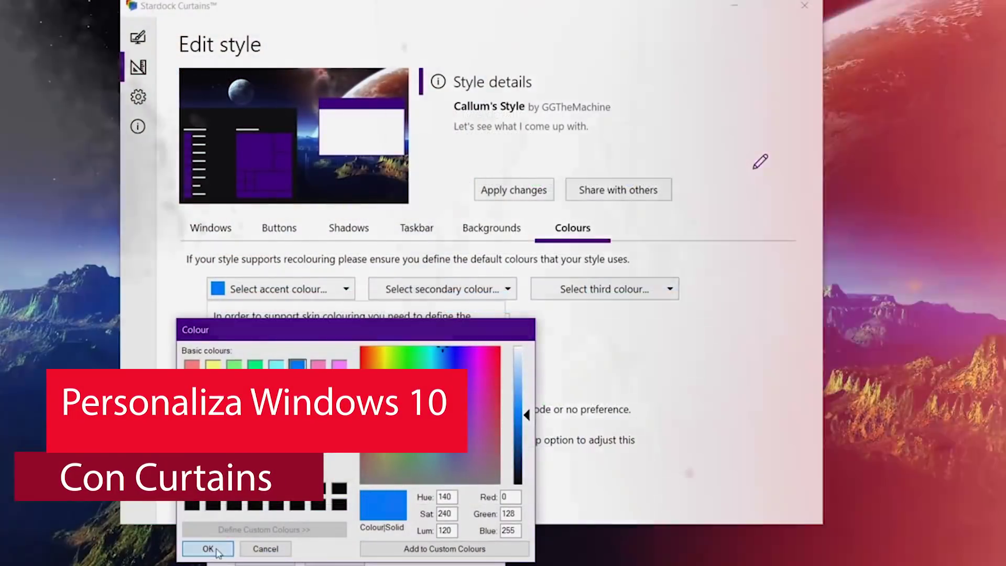
- Confirm blue (red 0, green 128, blue 255) as the accent colour of Callum's Style and apply the style changes
click(206, 547)
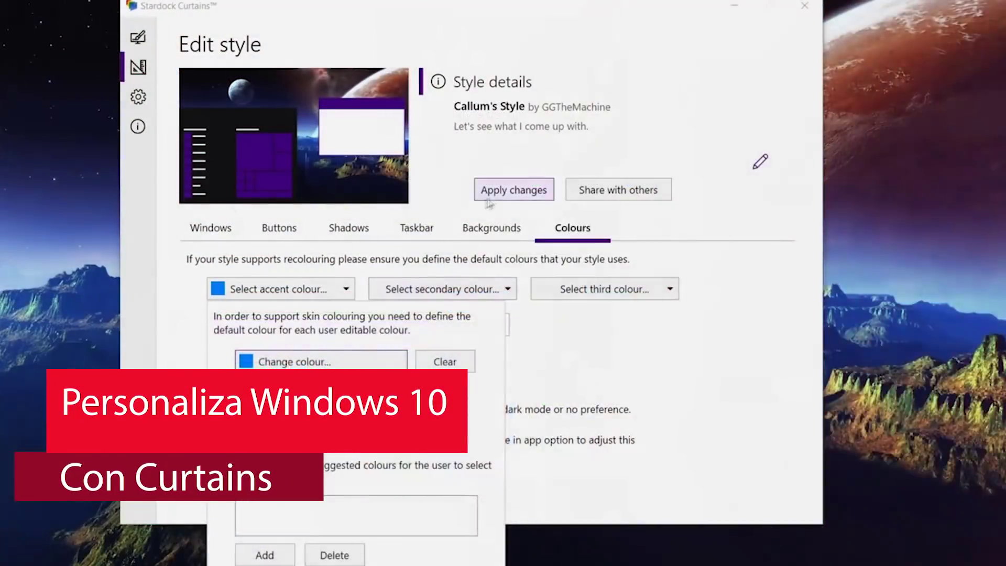
click(505, 190)
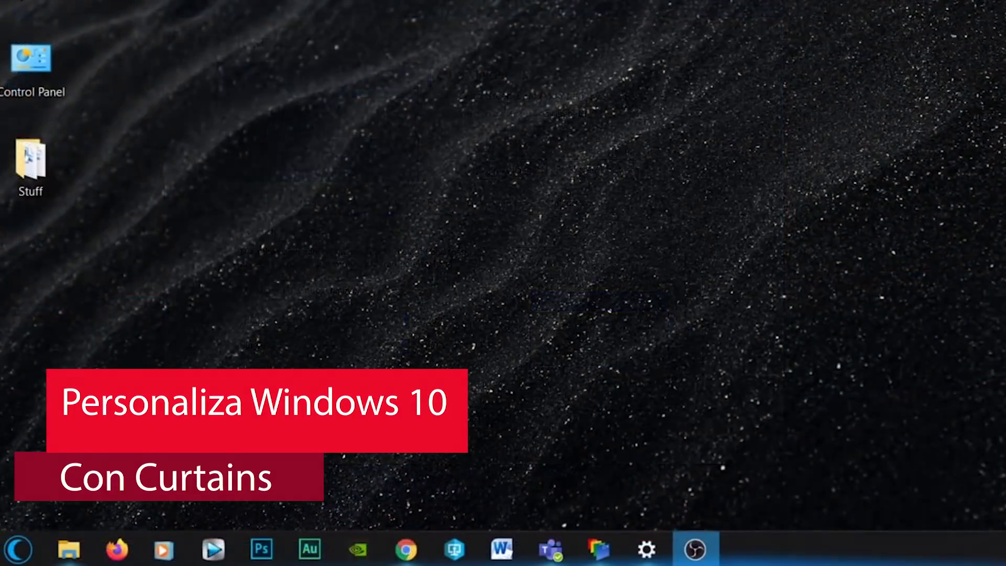
- Open the online style gallery and browse through all available styles
click(19, 549)
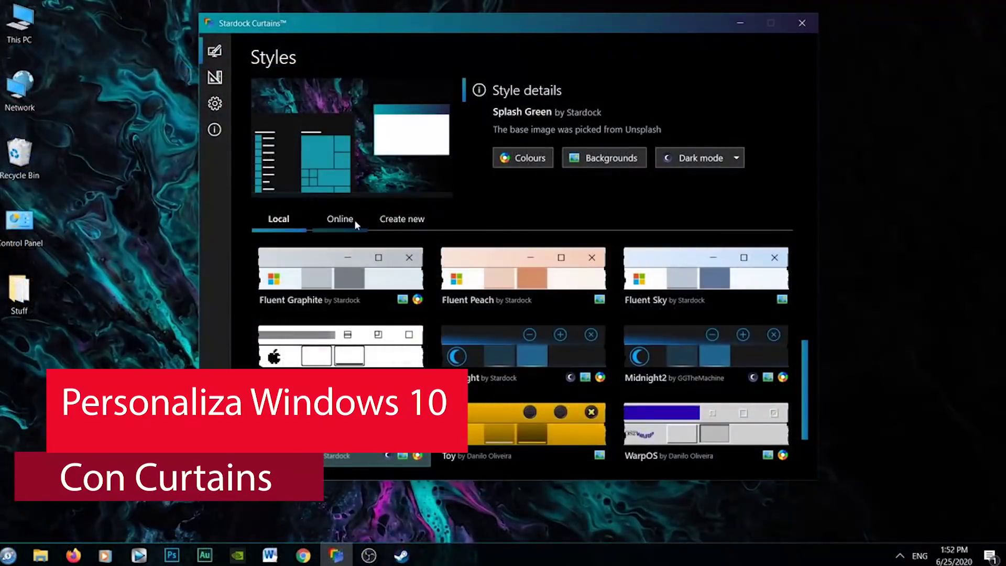
click(354, 219)
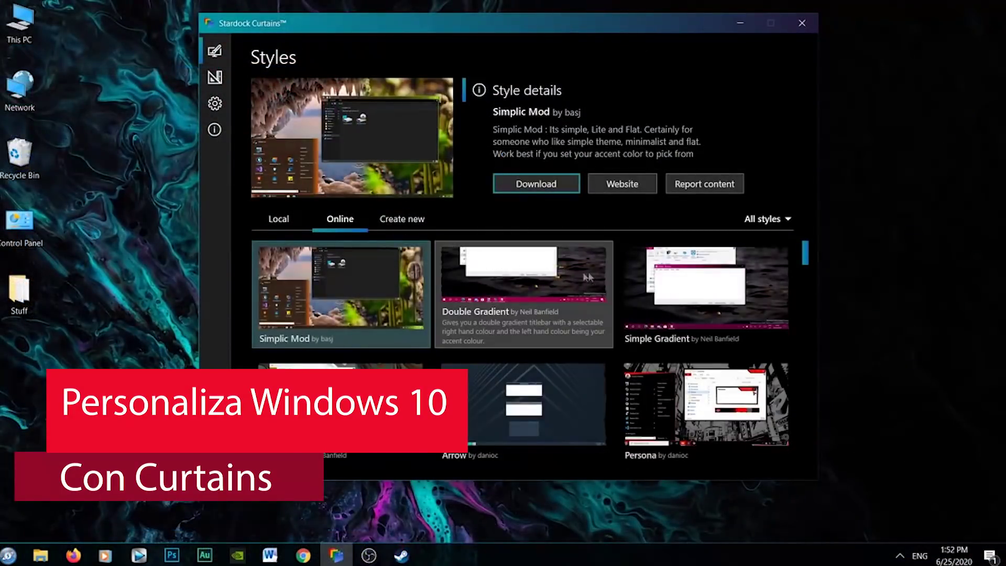
drag(806, 260, 814, 353)
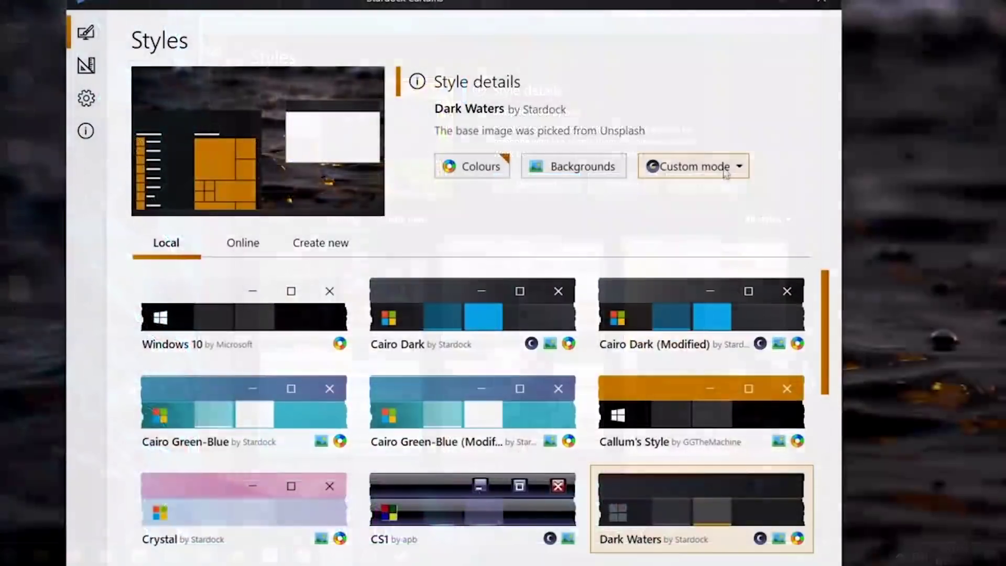
- Change the Dark Waters style's custom mode to dark apps with a light Start menu and taskbar
click(725, 167)
click(736, 265)
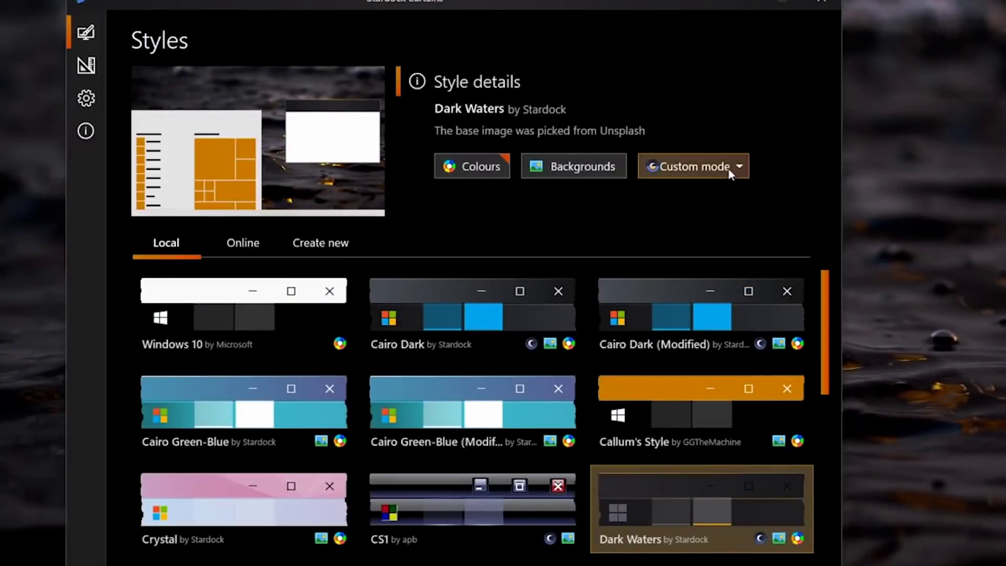
click(729, 169)
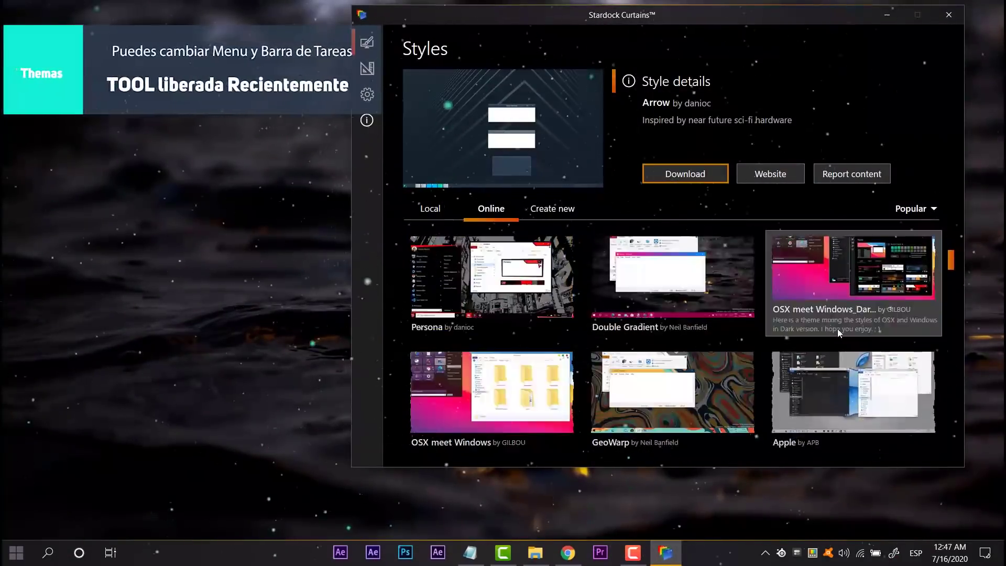
- Find the Elegant Violet and Gradient Line styles among the popular online styles and view the enlarged preview of Gradient Line
scroll(838, 412, down, 5)
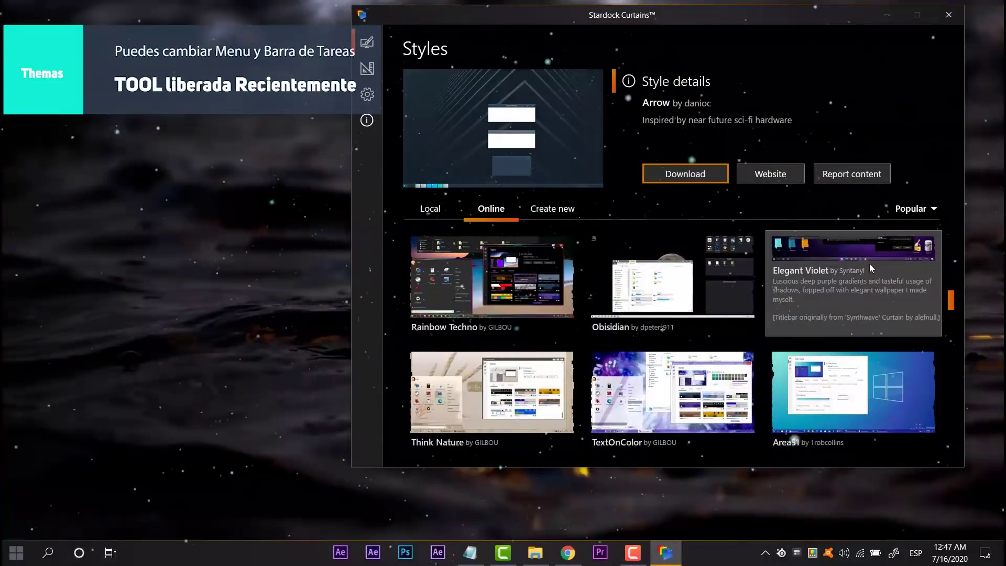
click(871, 268)
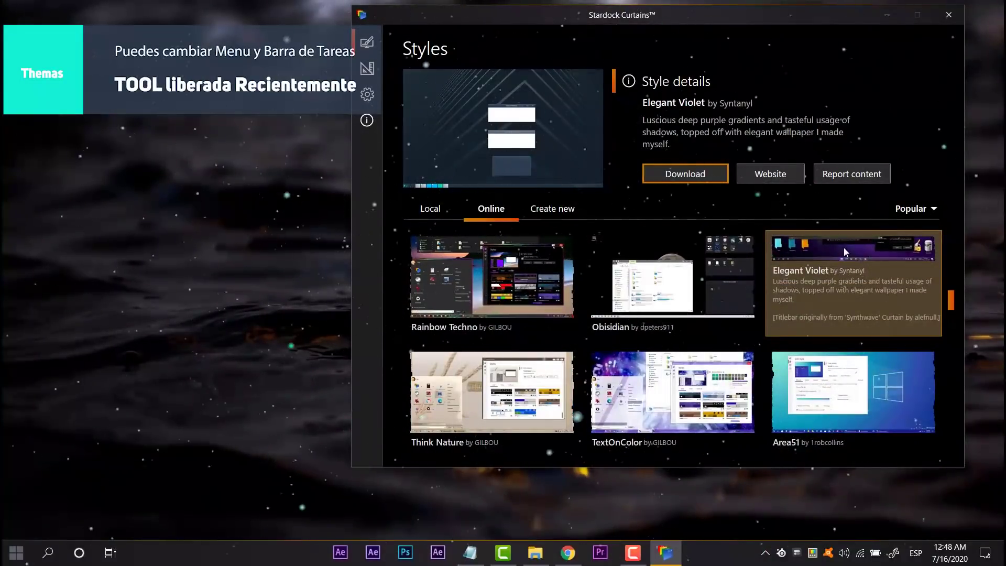
scroll(830, 389, down, 4)
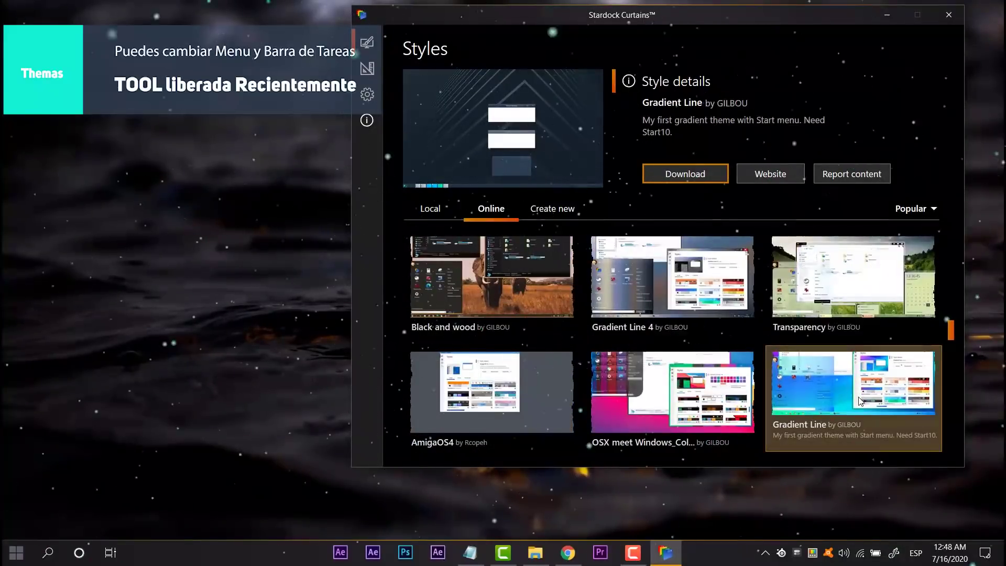
double_click(836, 397)
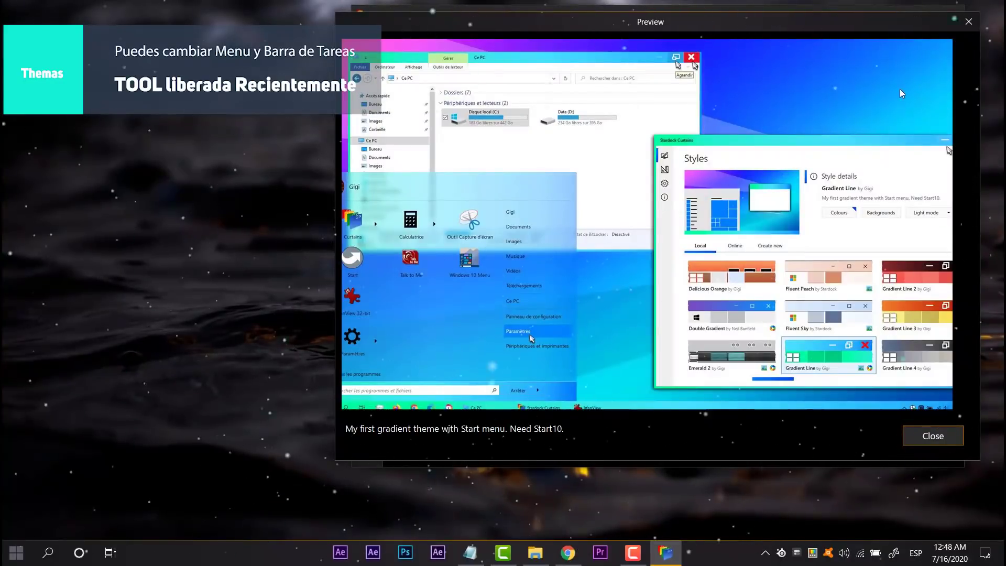
click(971, 25)
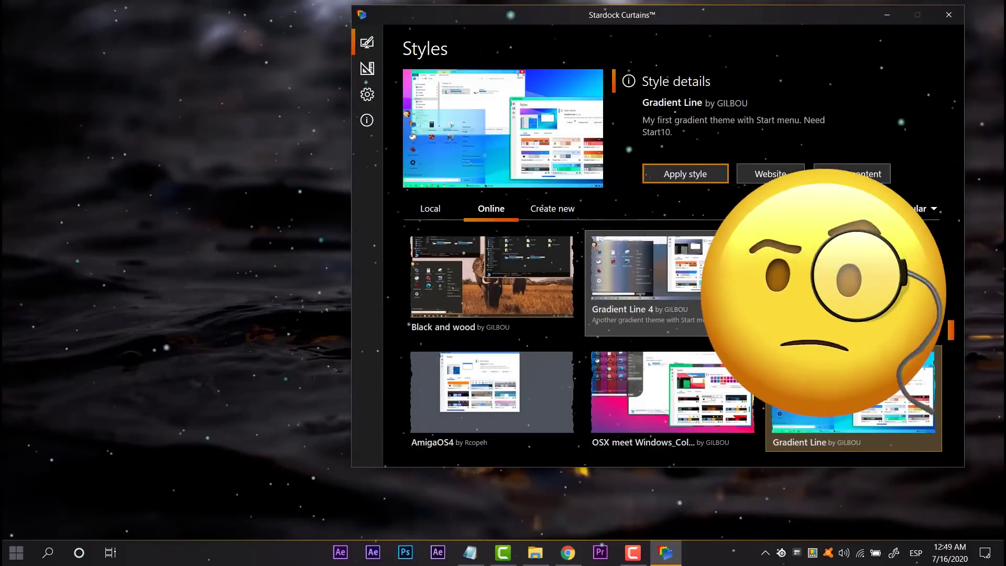
- Apply the Gradient Line style with its included background and minimize the Curtains window
click(703, 167)
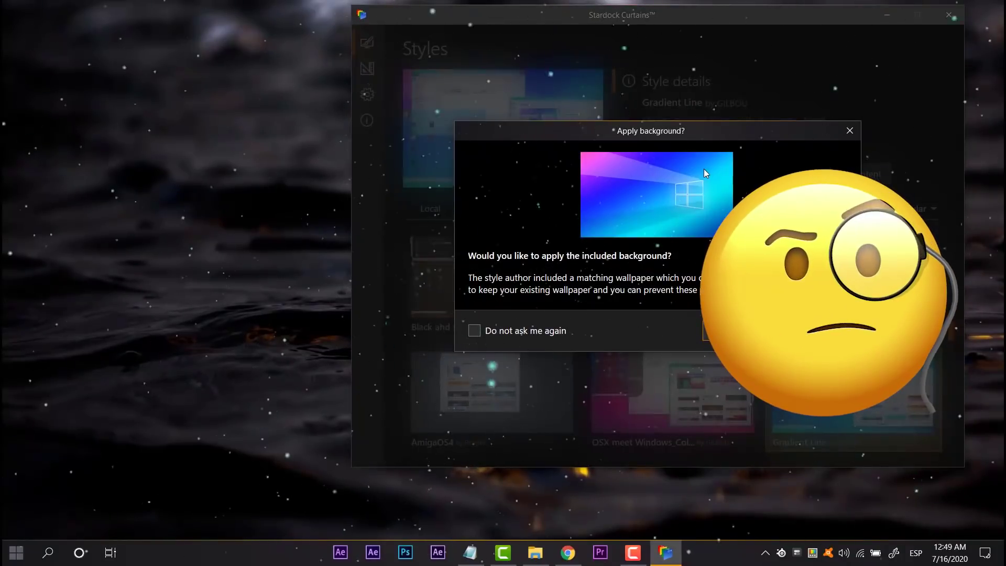
click(764, 330)
click(887, 15)
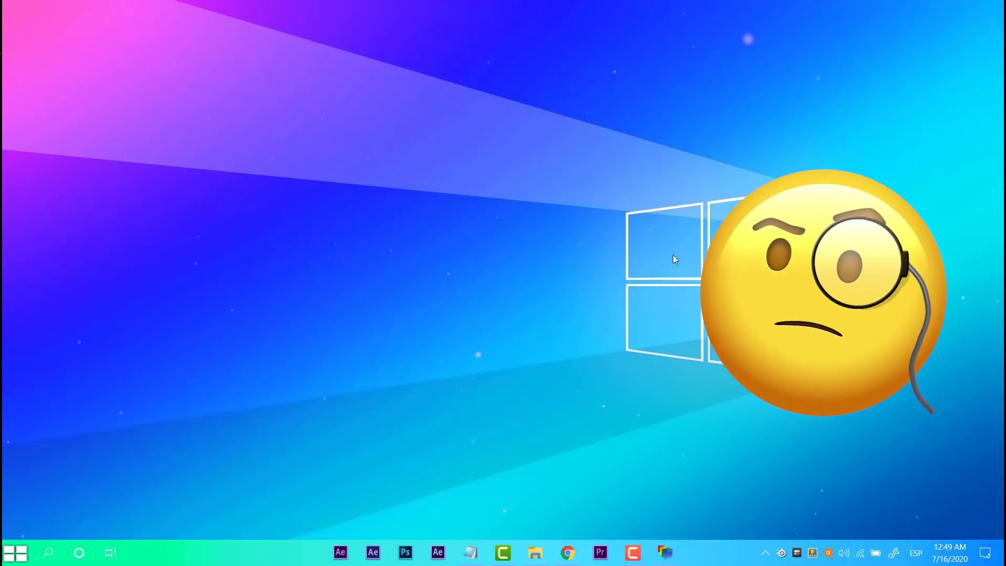
- Inspect the restyled Start menu with the Curtains window minimized and again with it restored
click(503, 293)
click(16, 552)
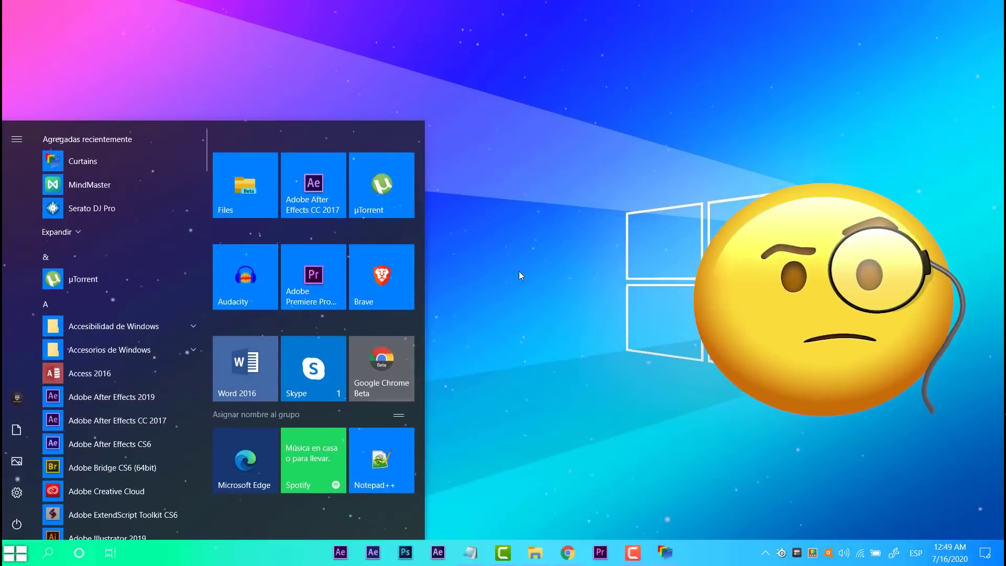
click(519, 274)
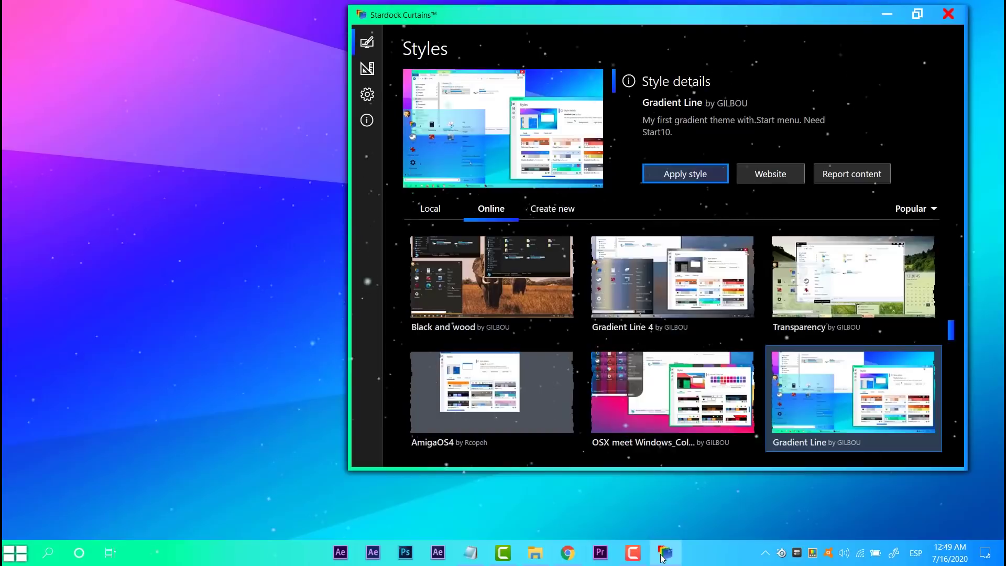
click(369, 95)
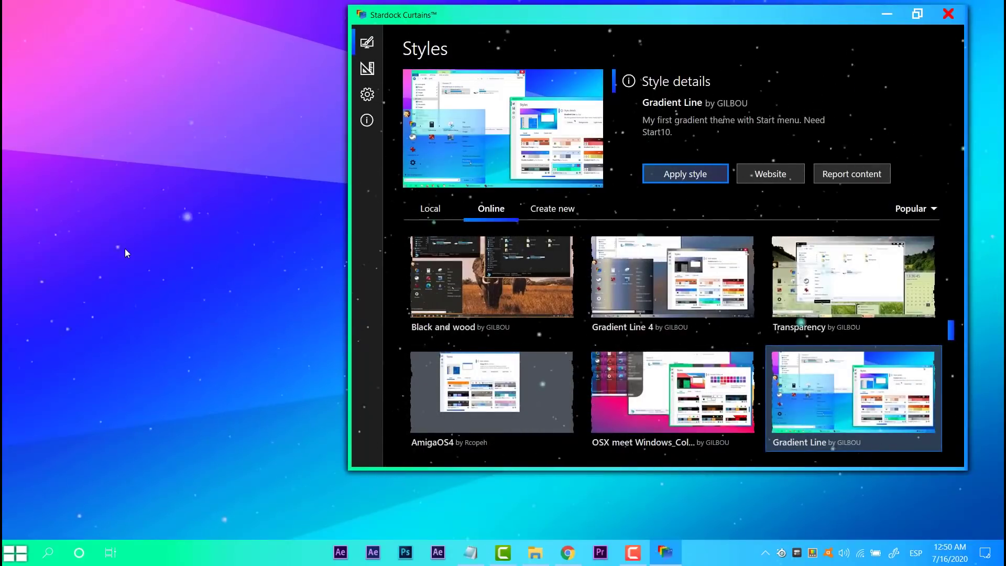
click(12, 554)
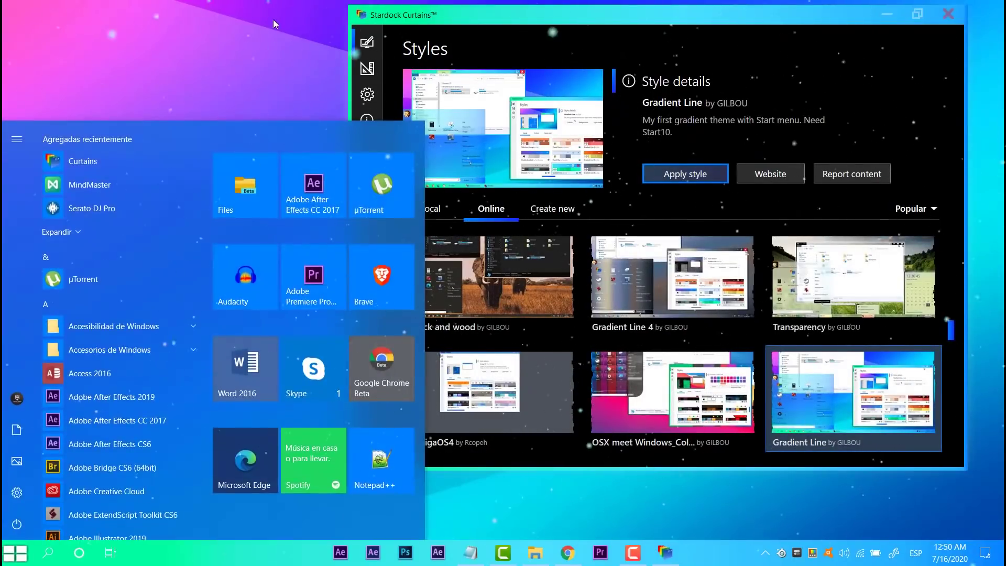
click(639, 44)
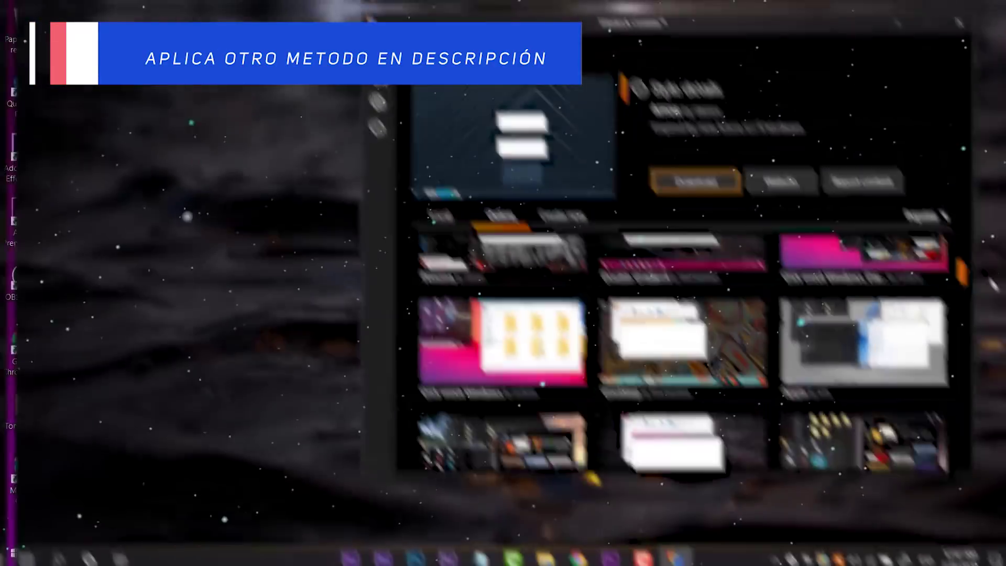
- Browse the popular online styles from start to end and back to examine the available themes, and minimize the window
scroll(985, 275, down, 3)
scroll(993, 292, down, 3)
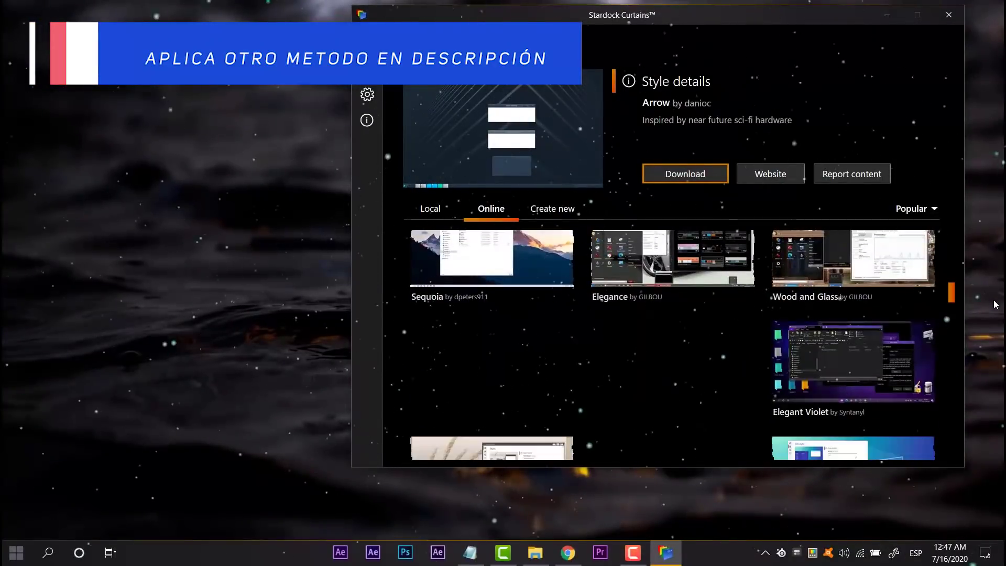
scroll(993, 304, down, 8)
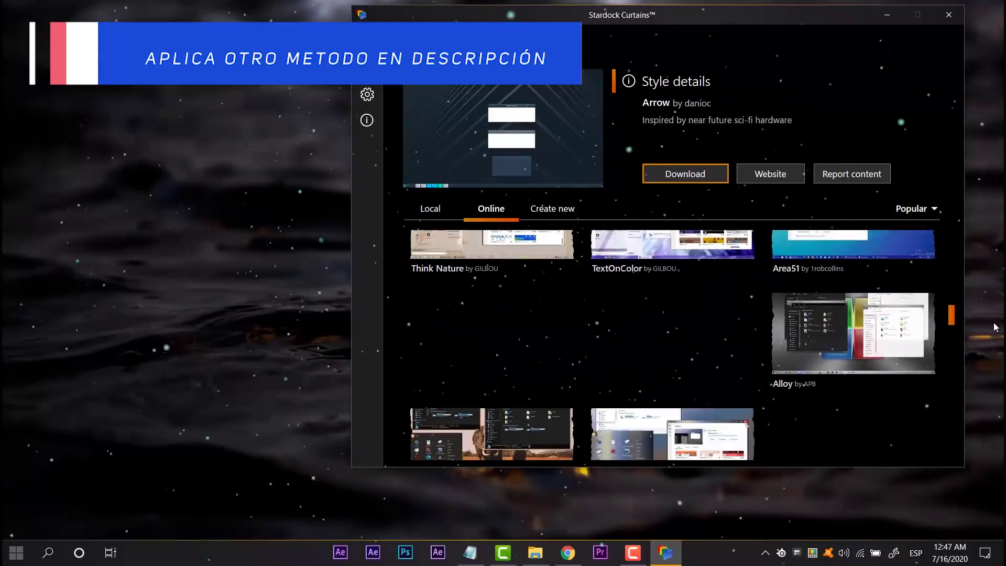
scroll(995, 327, down, 10)
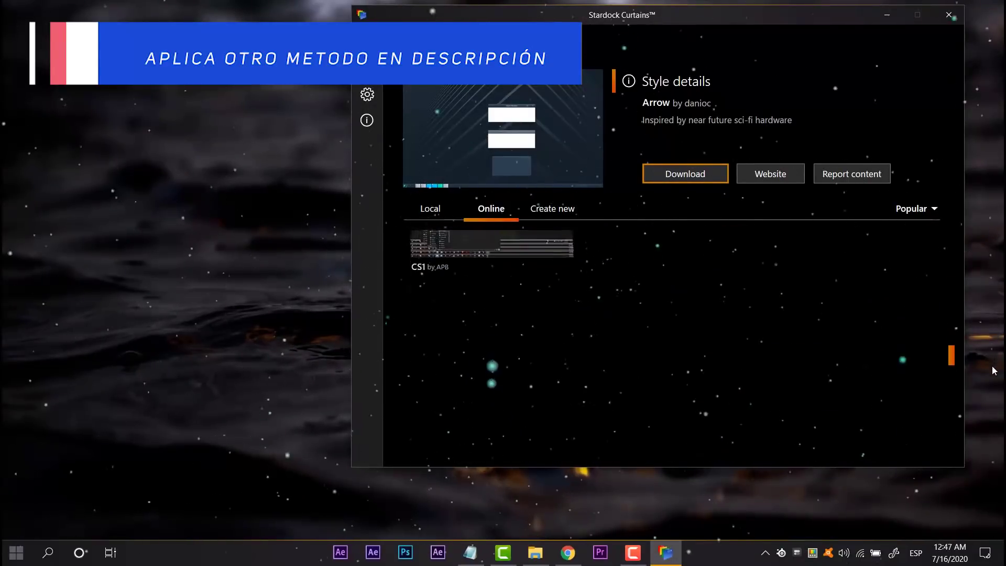
scroll(983, 344, down, 5)
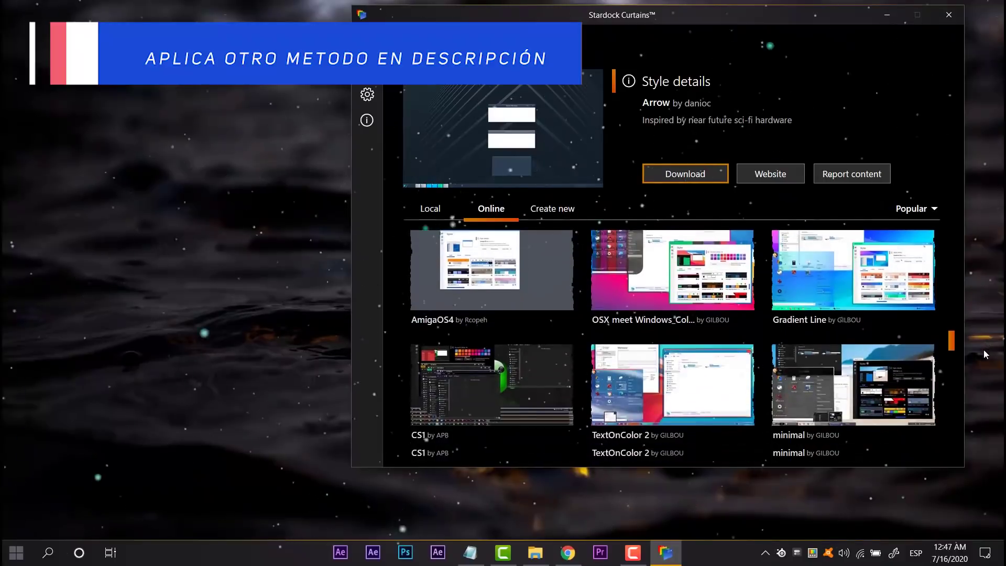
scroll(982, 375, down, 6)
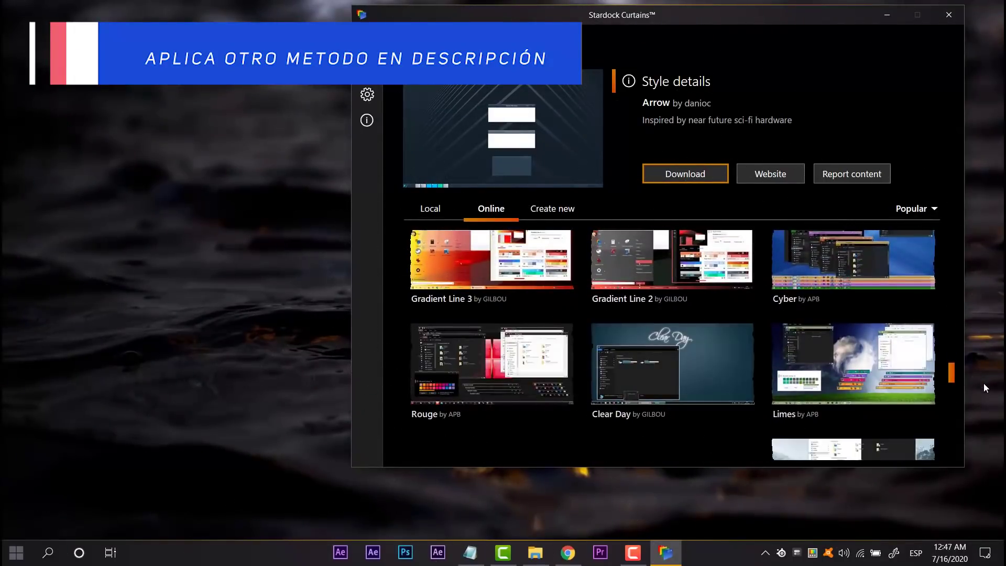
scroll(979, 404, down, 3)
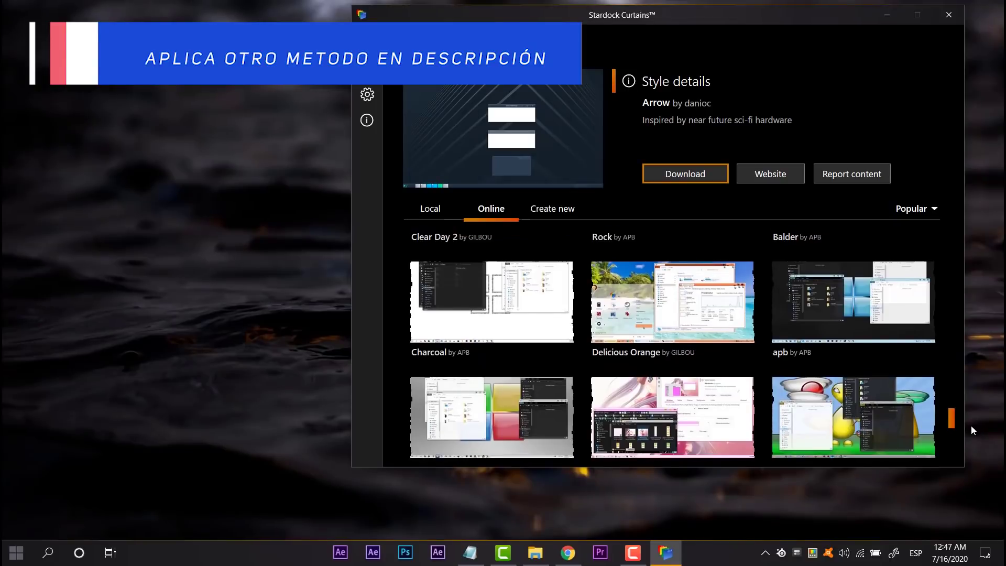
scroll(970, 376, up, 3)
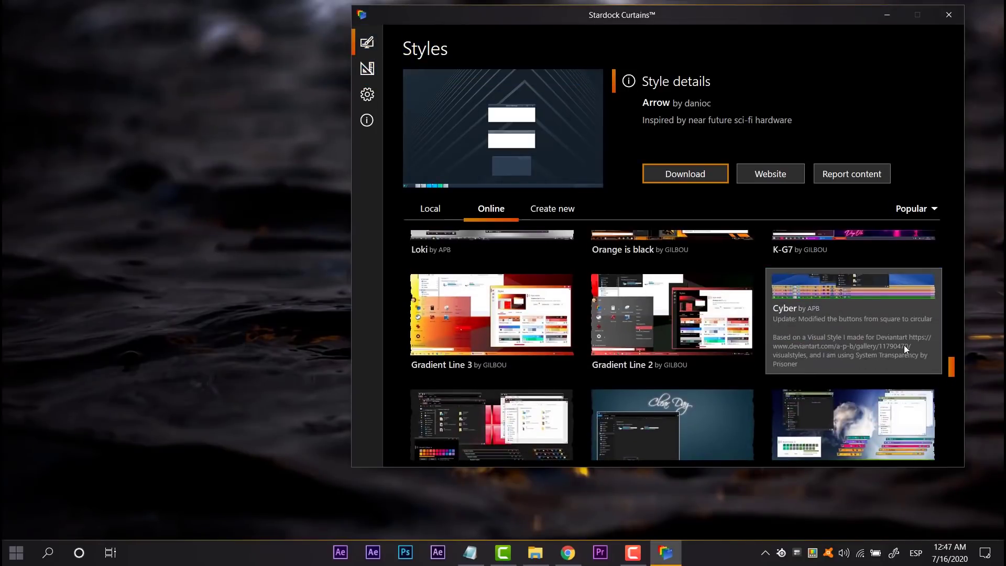
scroll(906, 349, up, 3)
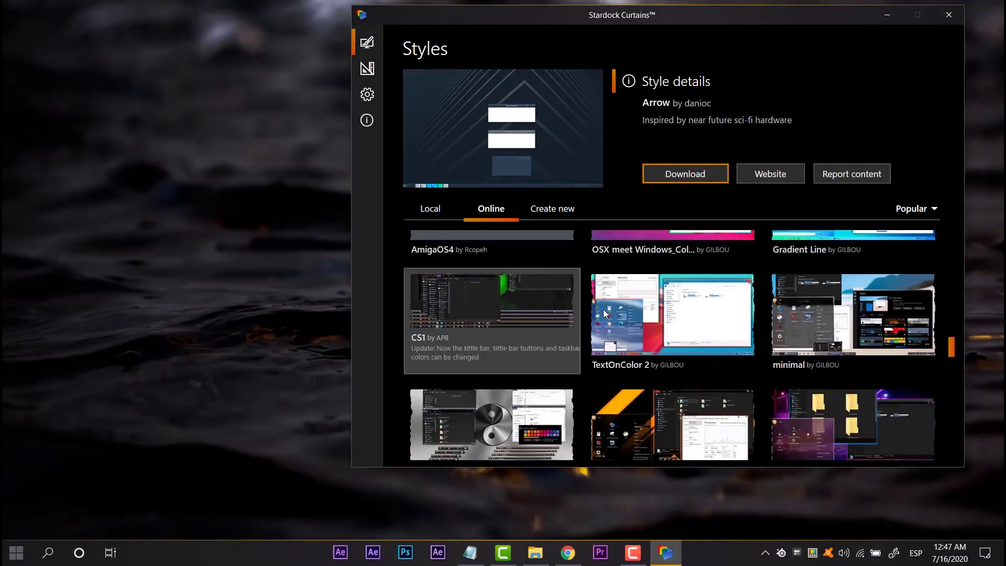
scroll(739, 358, up, 2)
scroll(739, 358, up, 6)
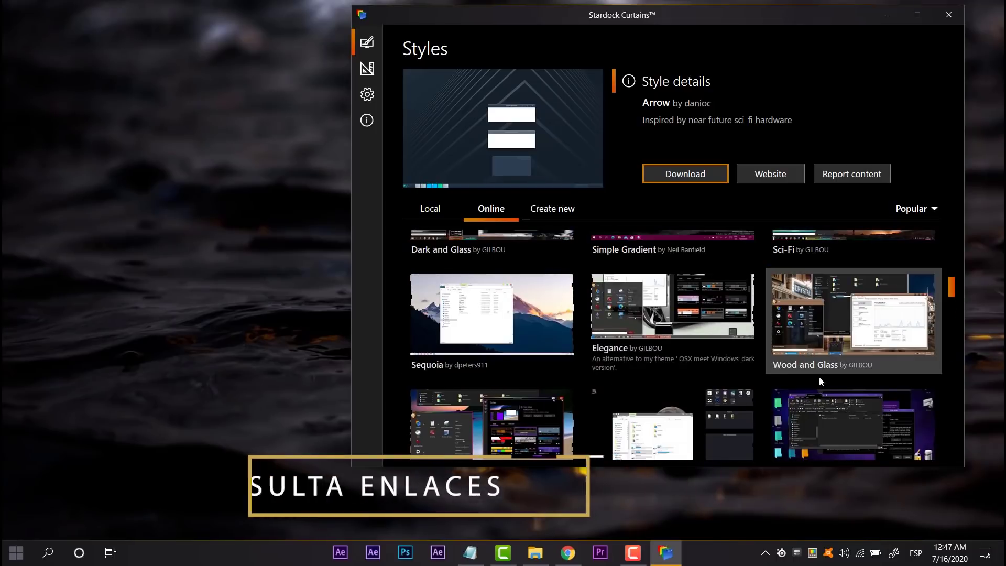
scroll(821, 375, down, 3)
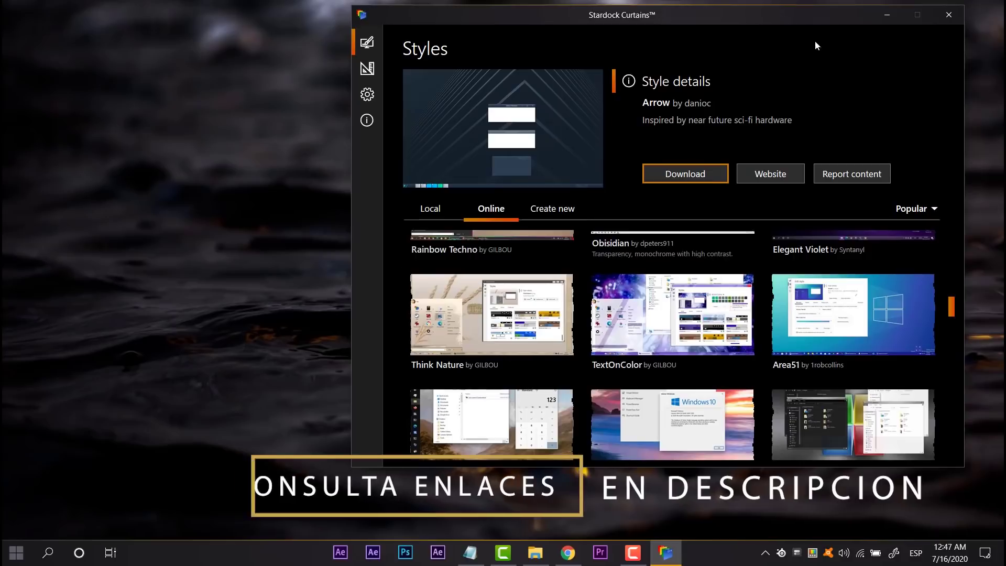
click(893, 19)
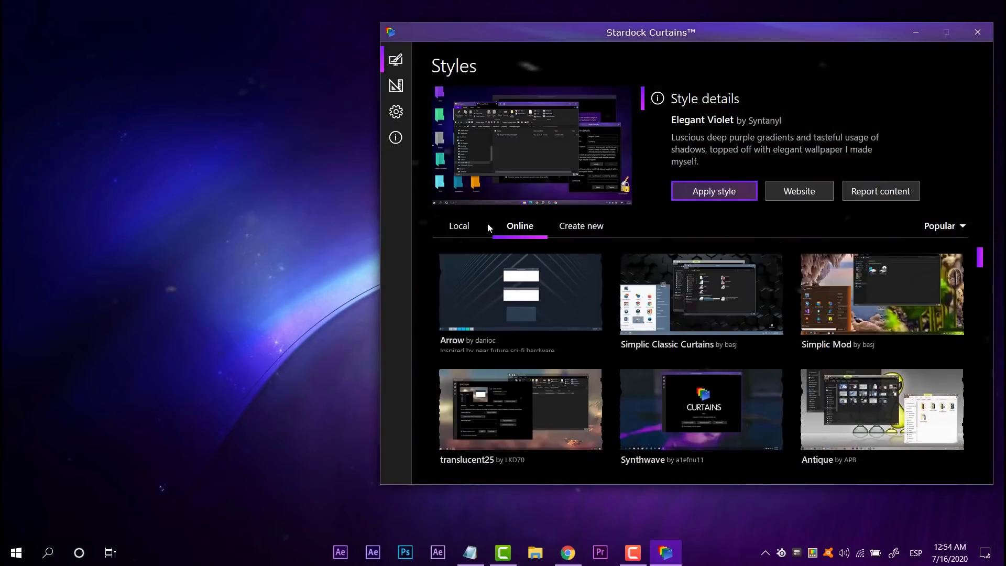
- Apply the local Cairo Green-Blue style with its included background and minimize the Curtains window
click(485, 225)
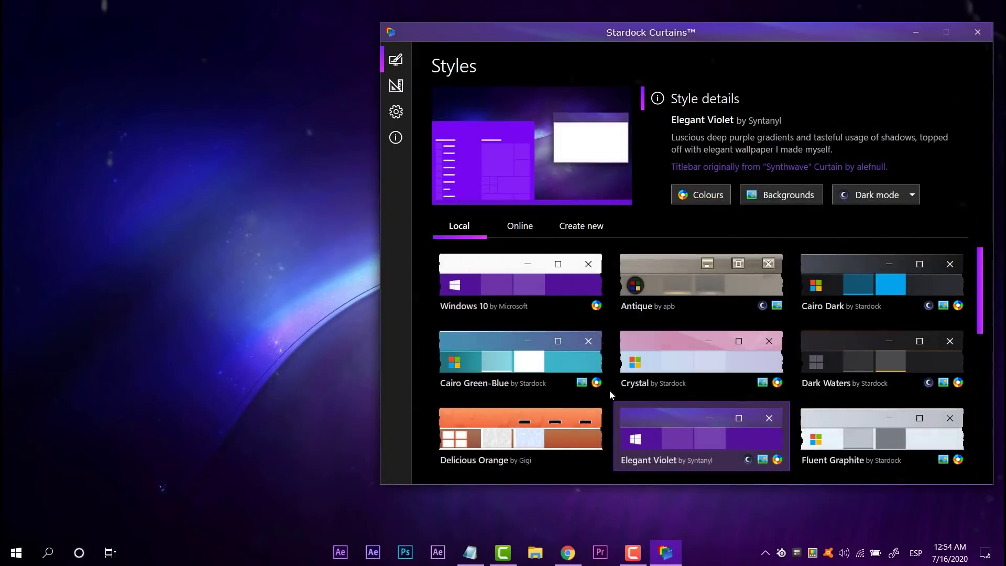
click(538, 359)
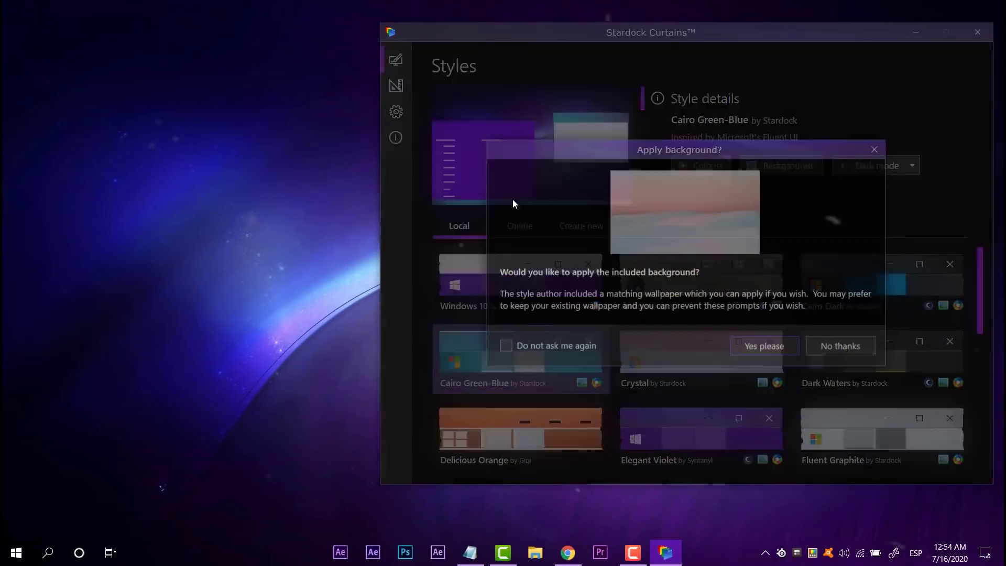
click(771, 347)
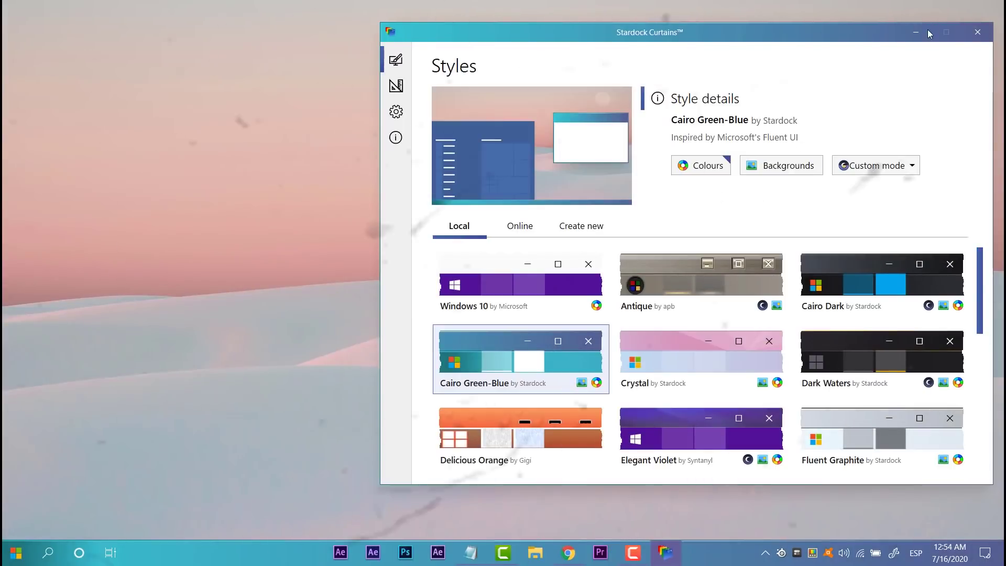
click(916, 32)
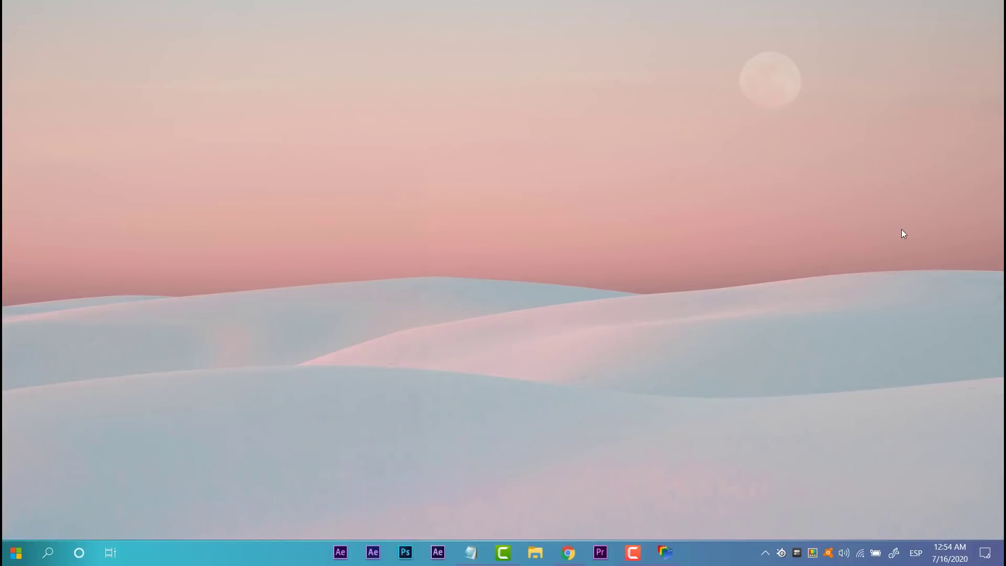
- Inspect the Start menu under the Cairo Green-Blue style and restore the Curtains window
key(super)
key(super)
click(12, 554)
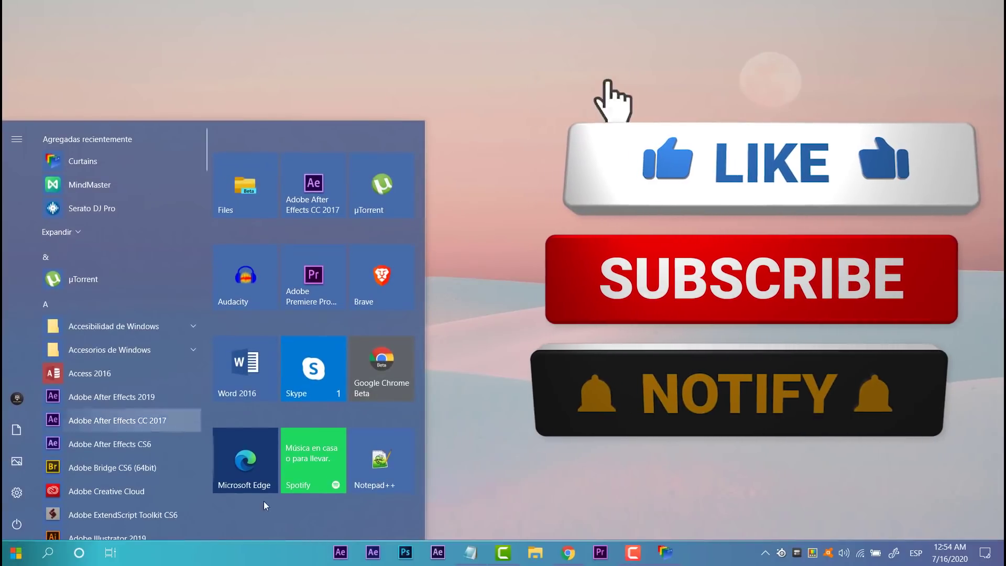
click(464, 242)
click(664, 552)
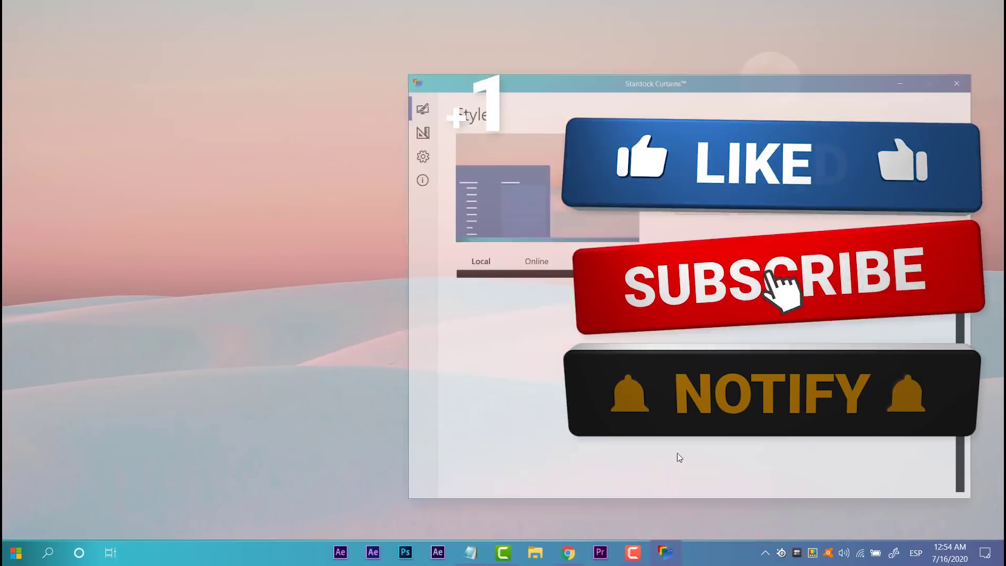
- Filter the online styles to the Games category and download the Persona style
scroll(702, 409, down, 3)
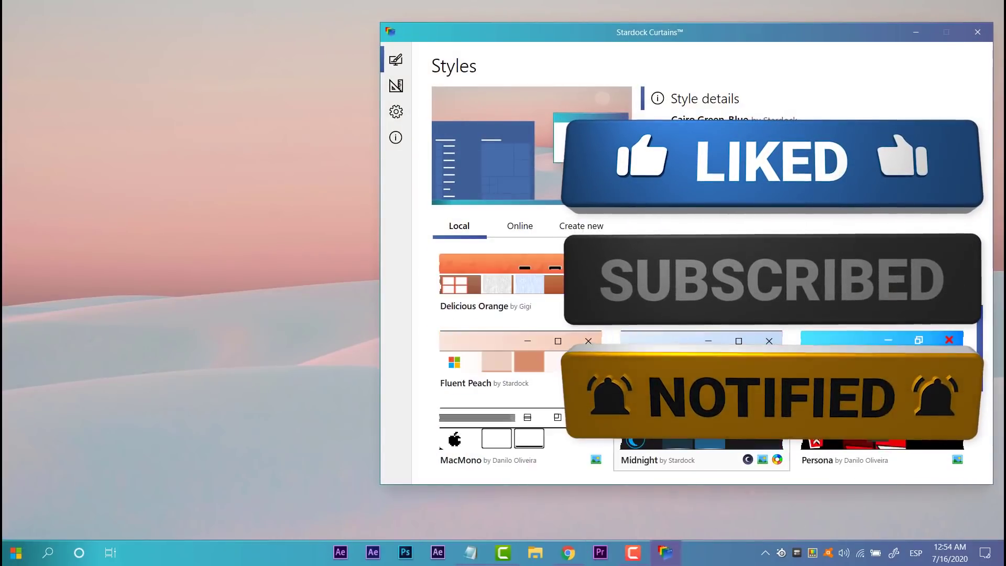
click(519, 226)
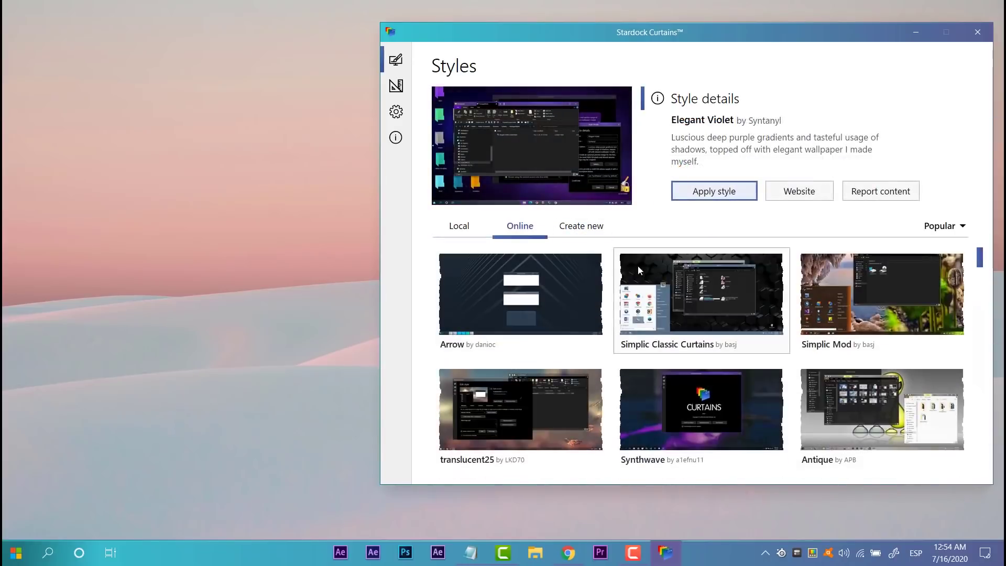
click(942, 228)
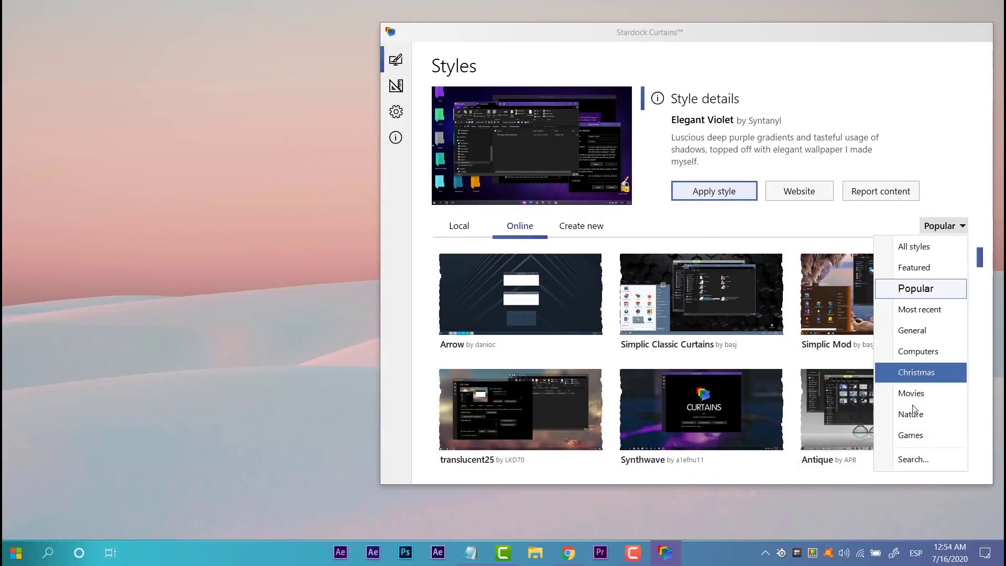
click(911, 433)
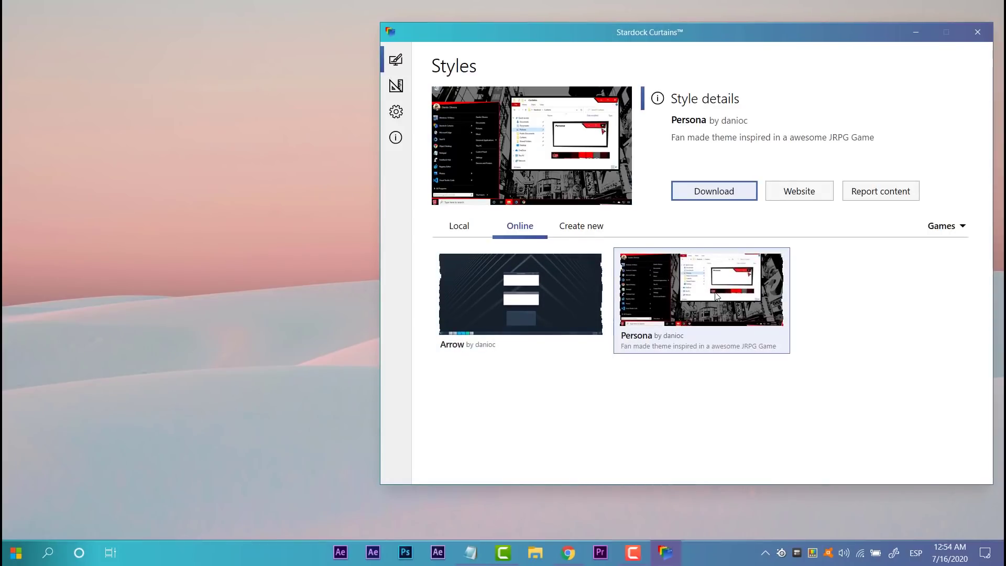
click(709, 195)
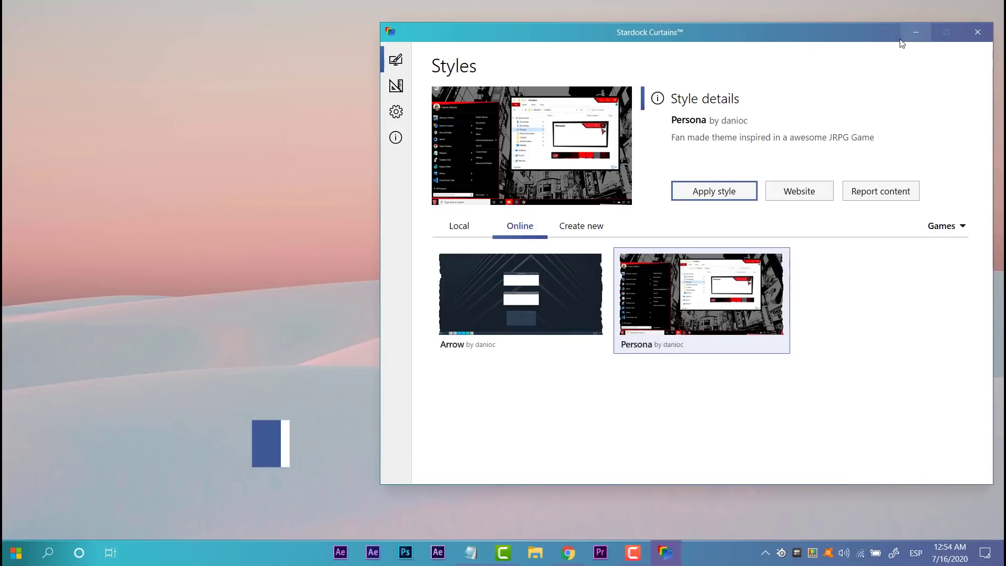
- Apply the Persona style with its included background and check the Start menu with the Curtains window minimized
click(700, 199)
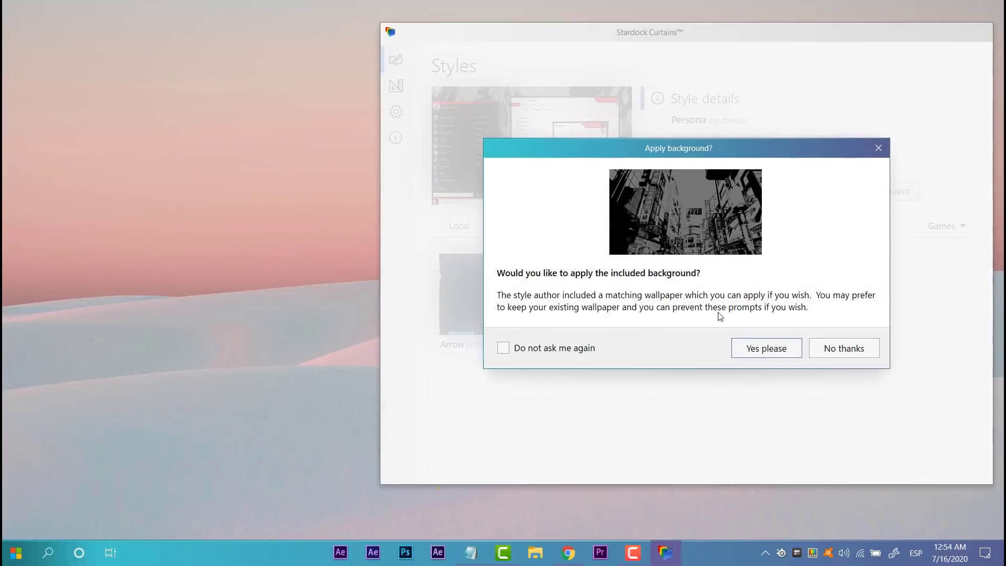
click(749, 351)
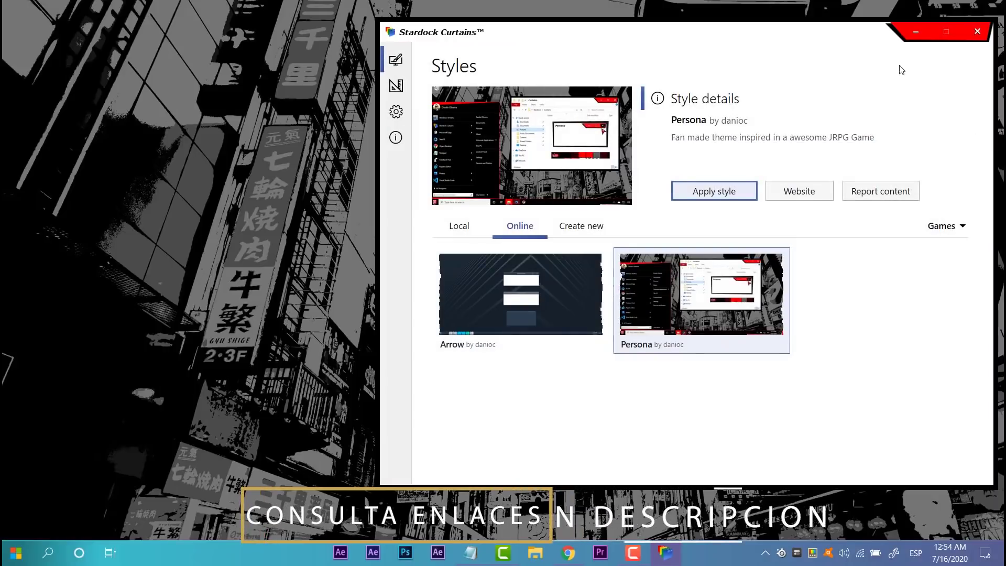
click(912, 32)
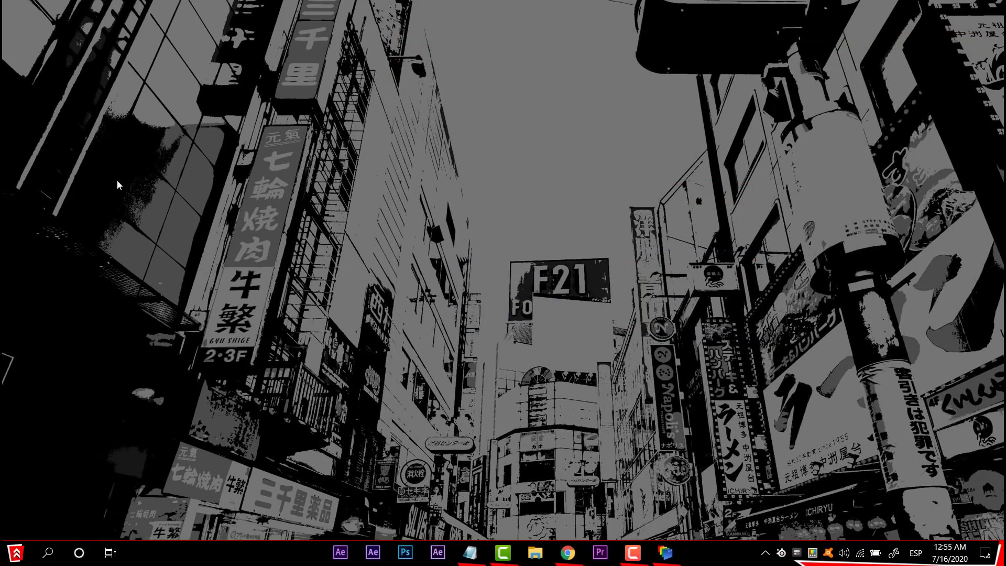
click(17, 553)
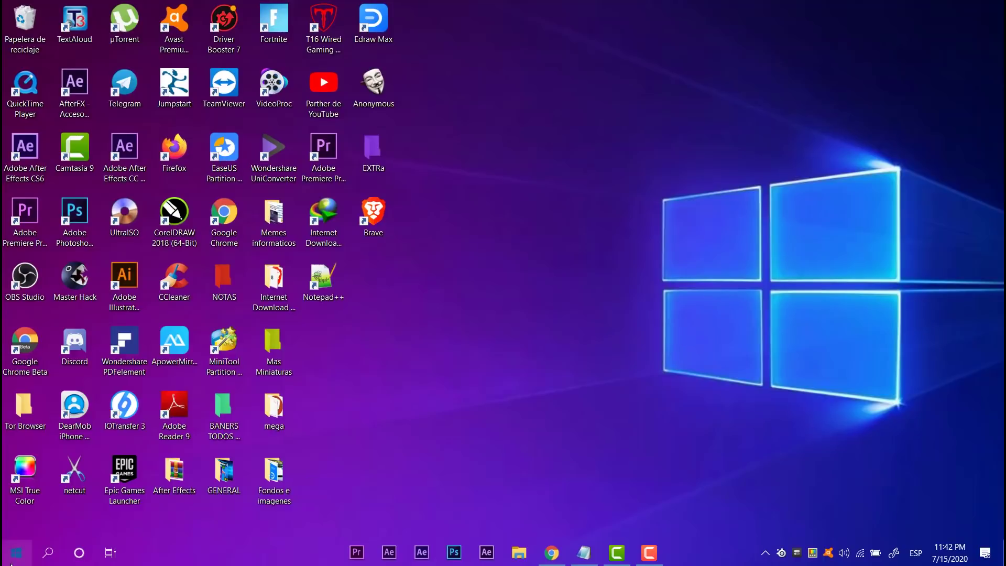
- Launch Stardock Curtains from the Start menu and reposition its window on the desktop
click(21, 544)
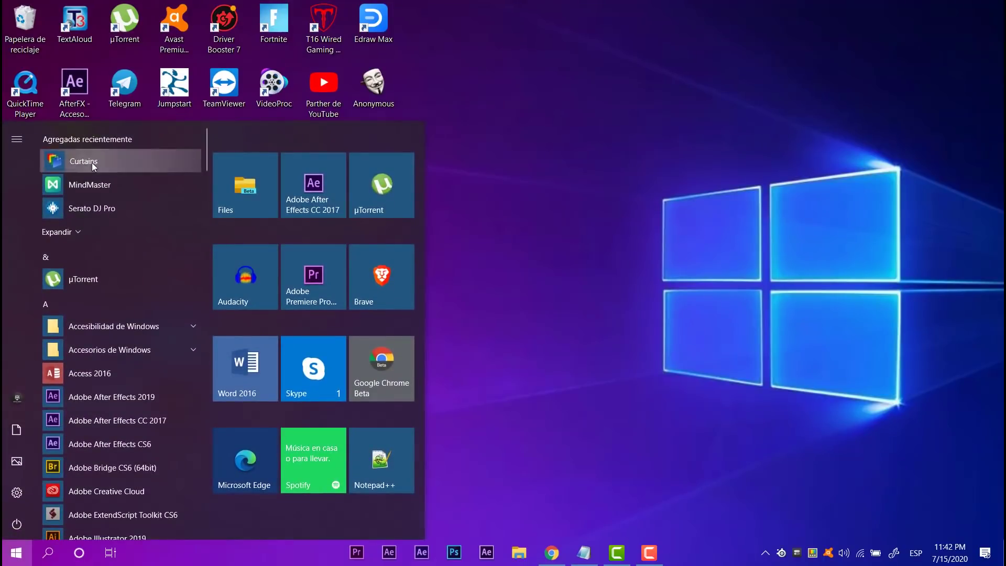
click(93, 162)
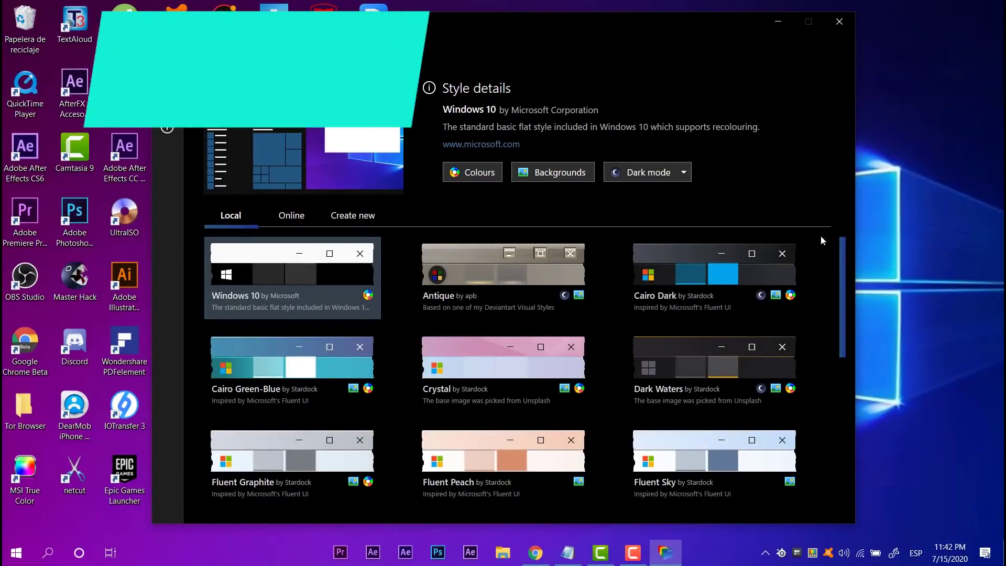
drag(607, 30, 643, 22)
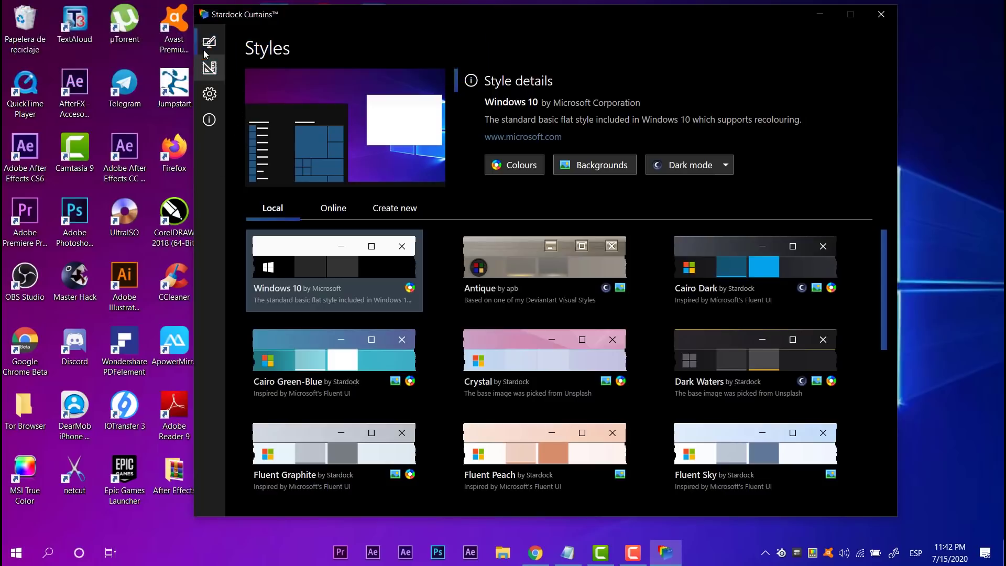
drag(408, 17, 420, 36)
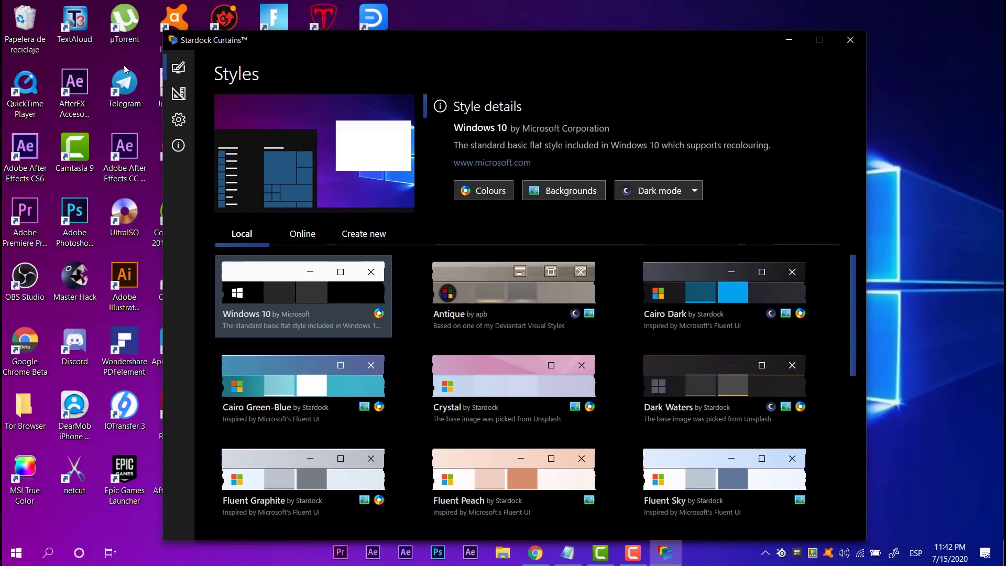
- Examine the Options and About pages and the blank Style details form, closing the form without saving
click(187, 121)
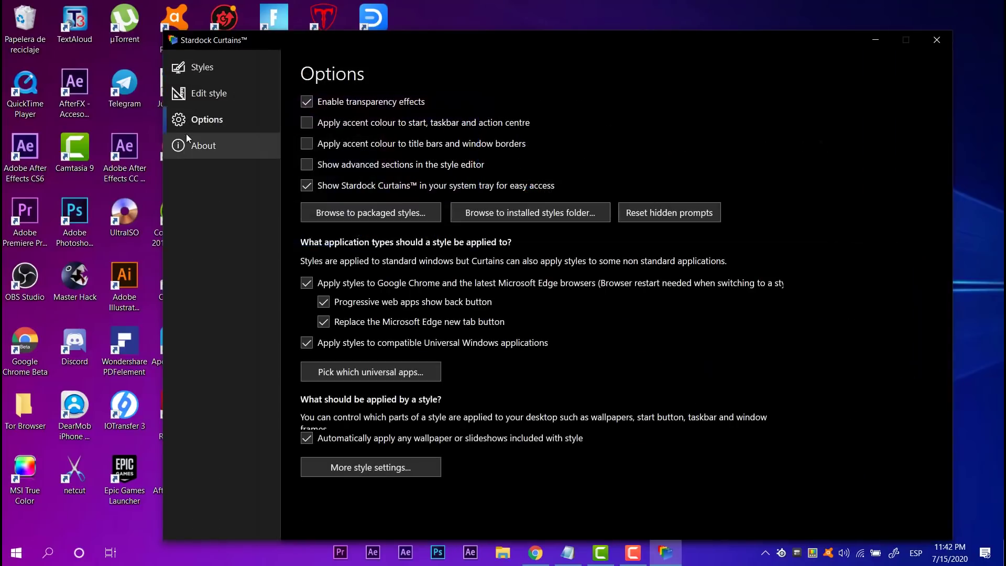
click(187, 144)
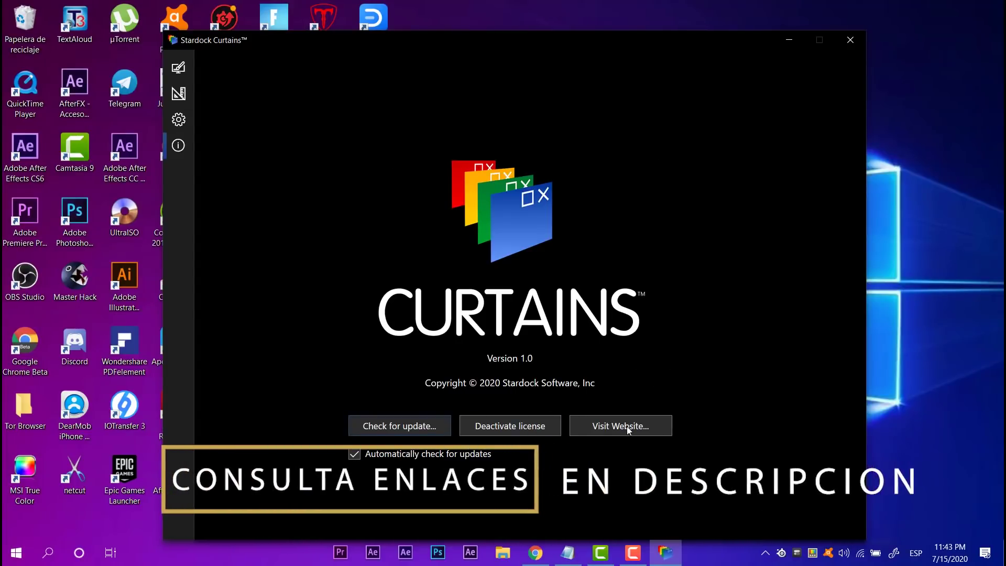
click(178, 119)
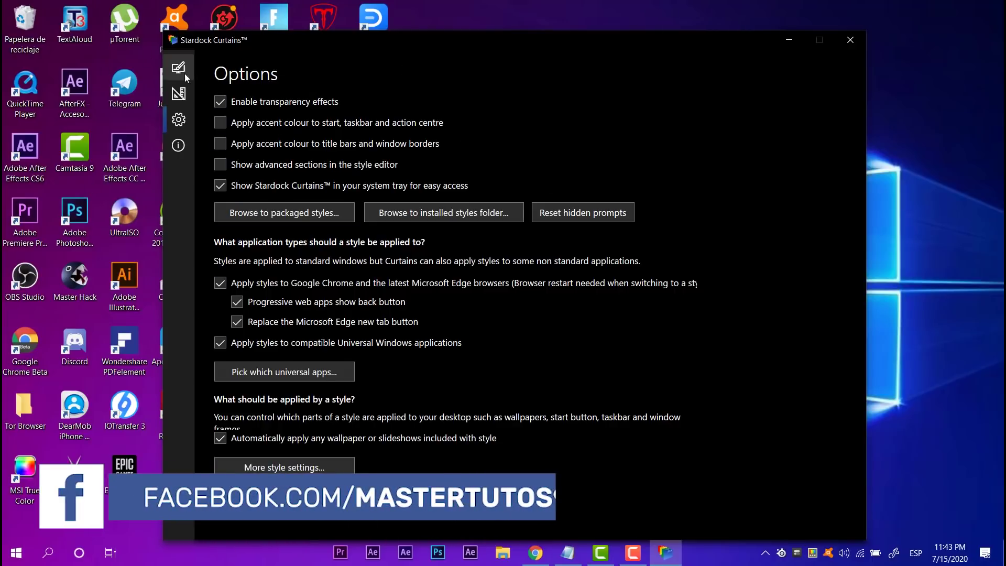
click(178, 93)
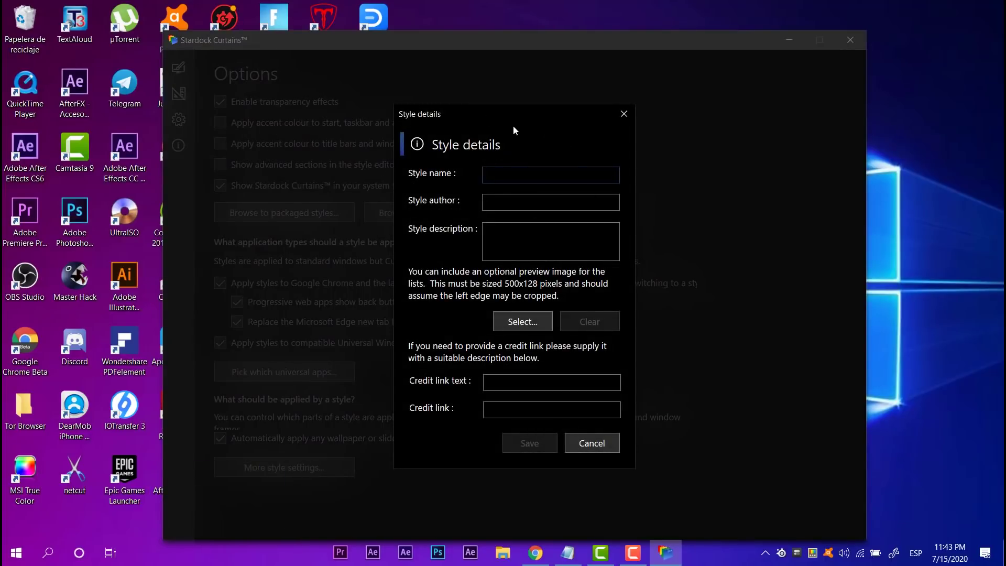
click(624, 114)
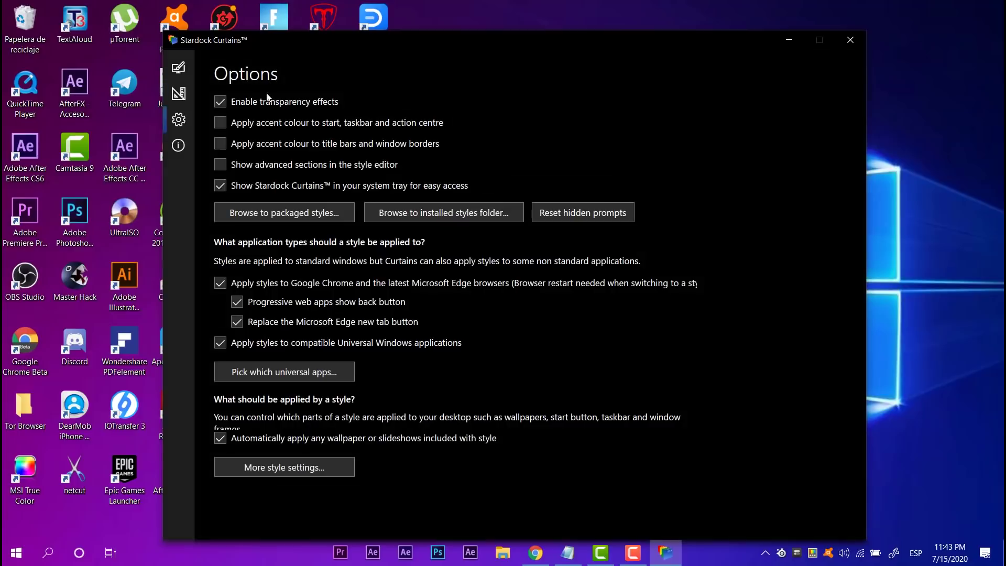
- Browse the local styles from Windows 10 through XP Luna to examine the installed themes
click(178, 68)
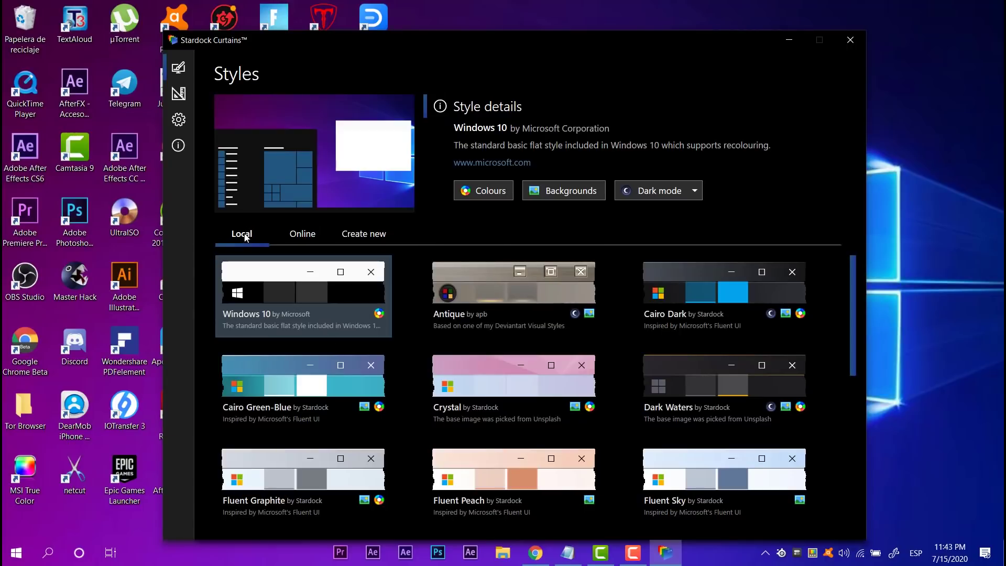
scroll(524, 322, down, 6)
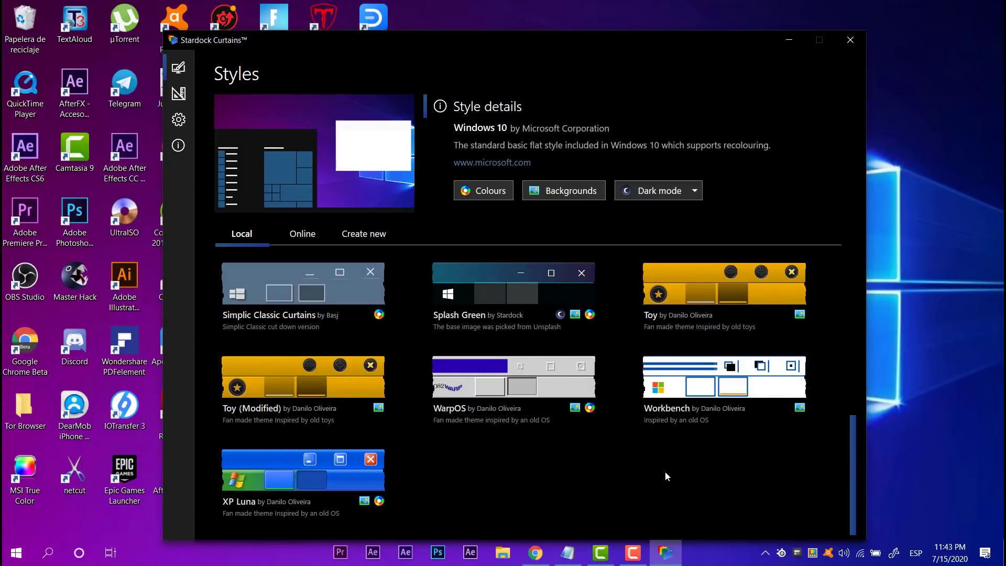
scroll(664, 470, up, 6)
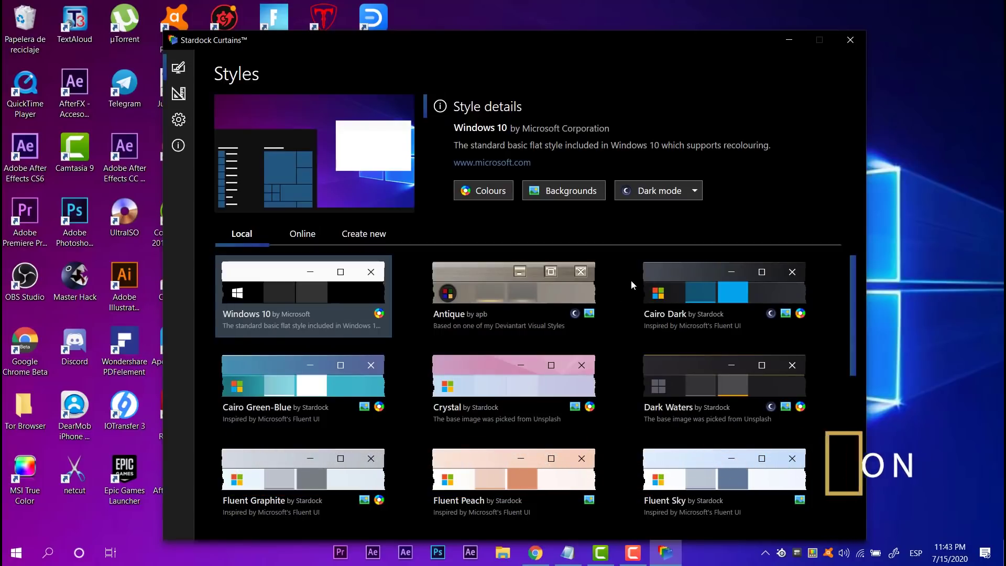
scroll(629, 304, down, 6)
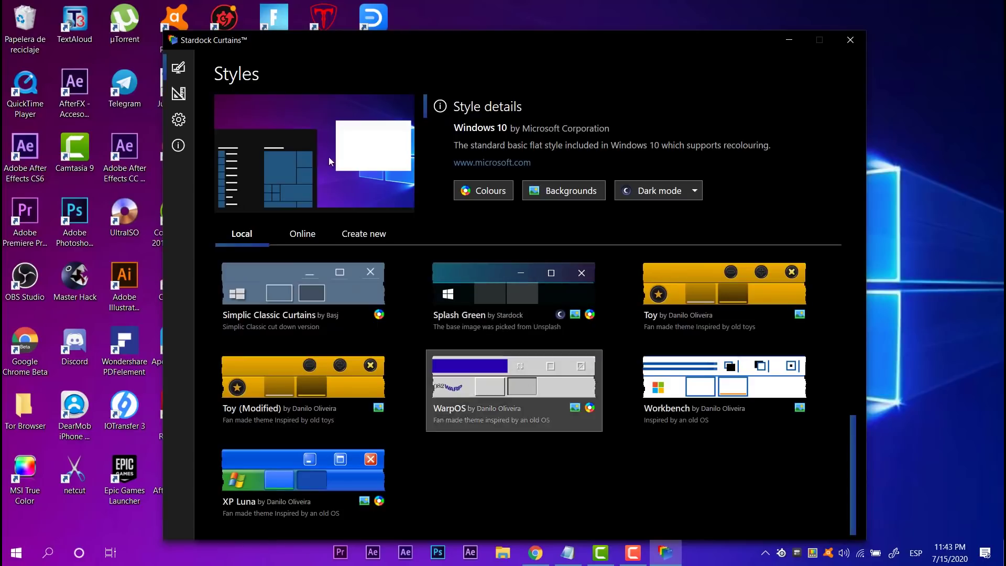
scroll(544, 491, up, 2)
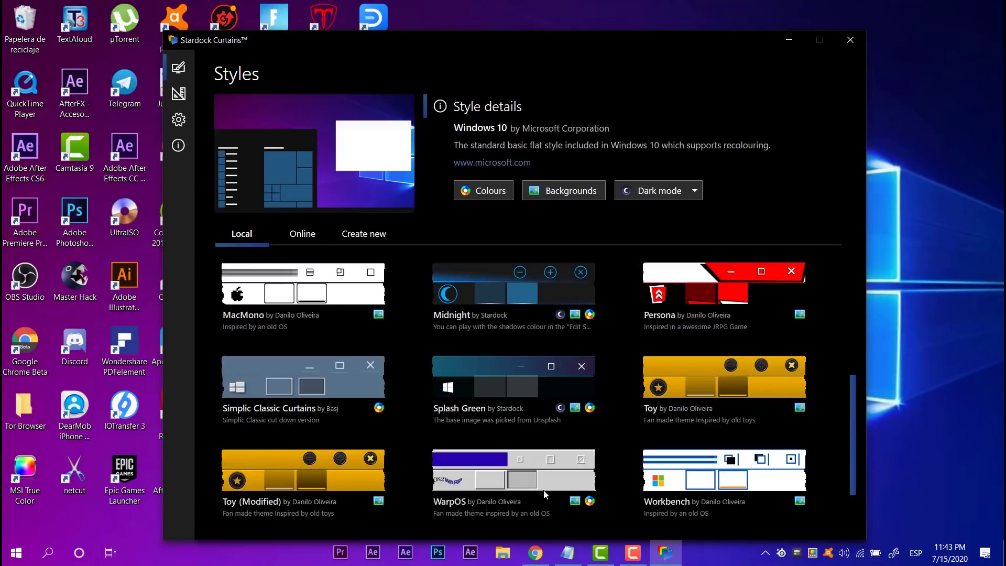
scroll(544, 494, down, 2)
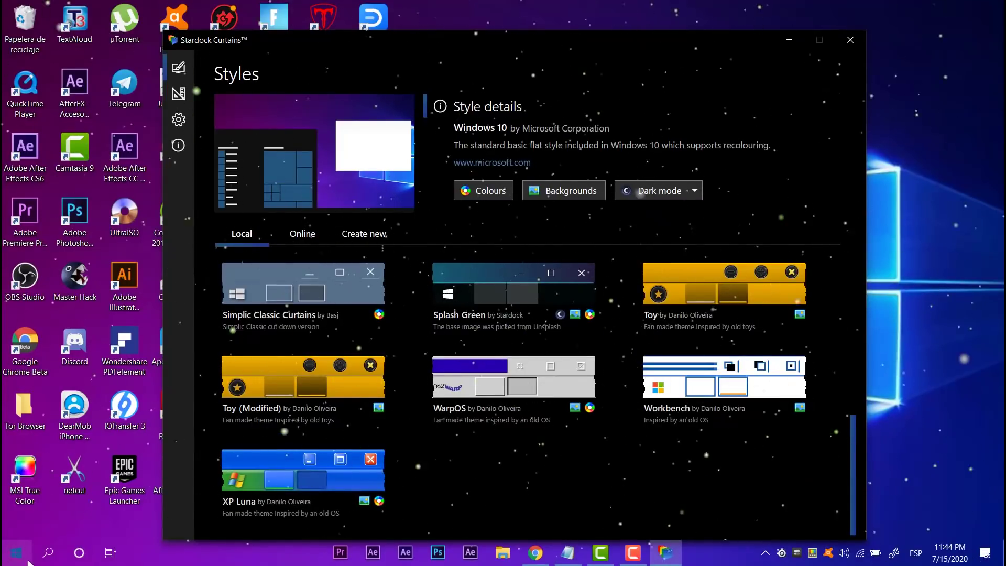
- Apply the local XP Luna style with its background, closing the running universal applications, and check the Start menu
click(310, 475)
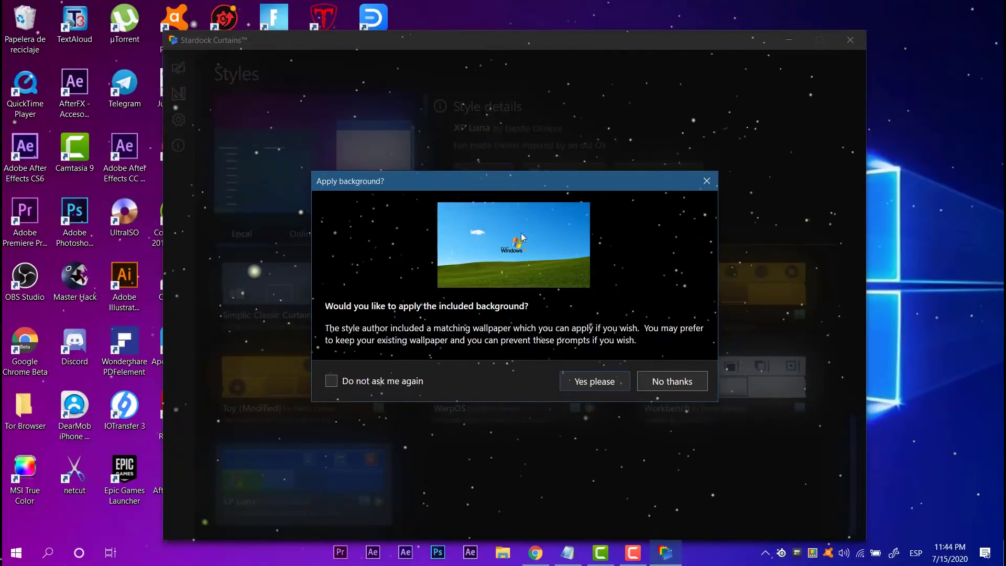
click(592, 379)
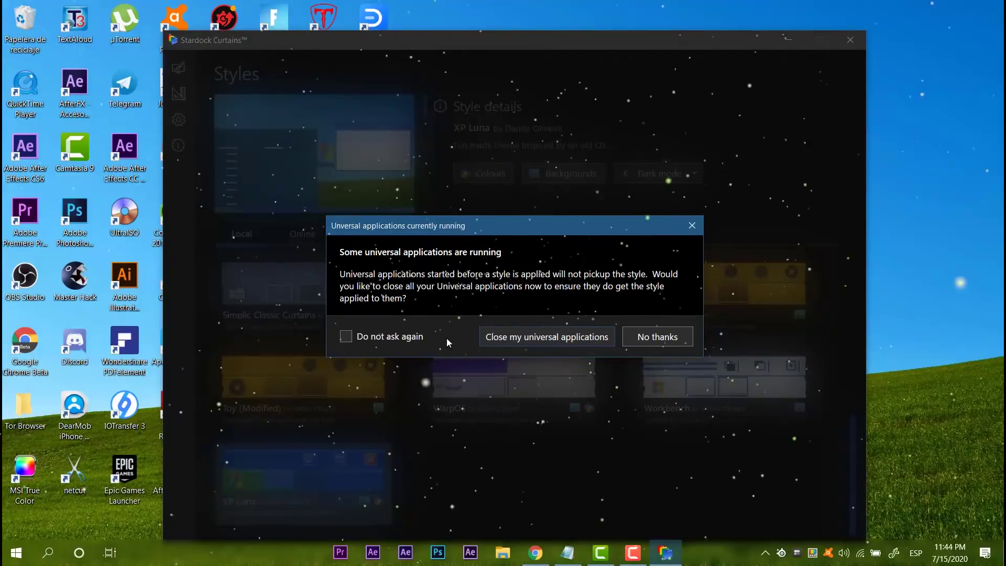
click(531, 336)
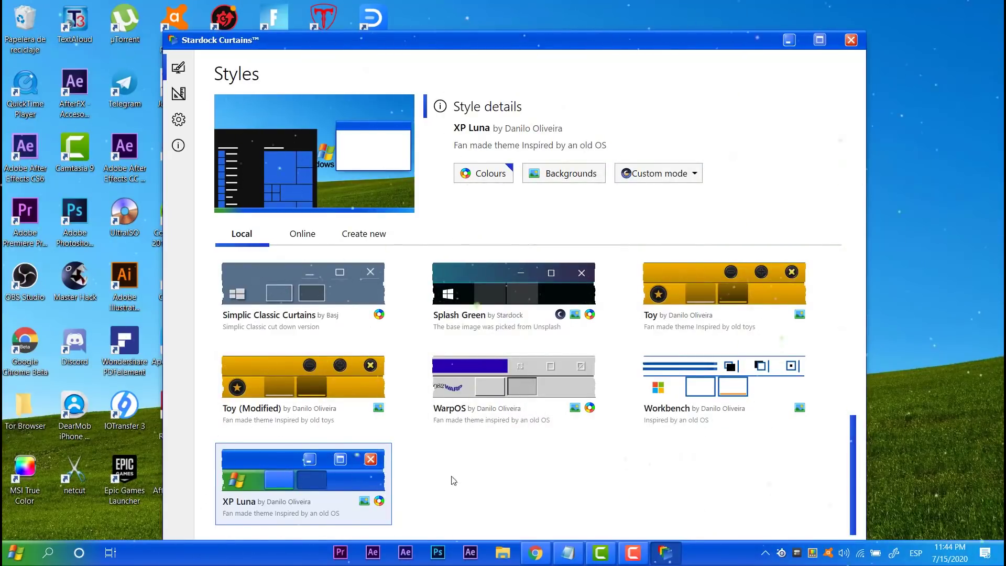
click(20, 554)
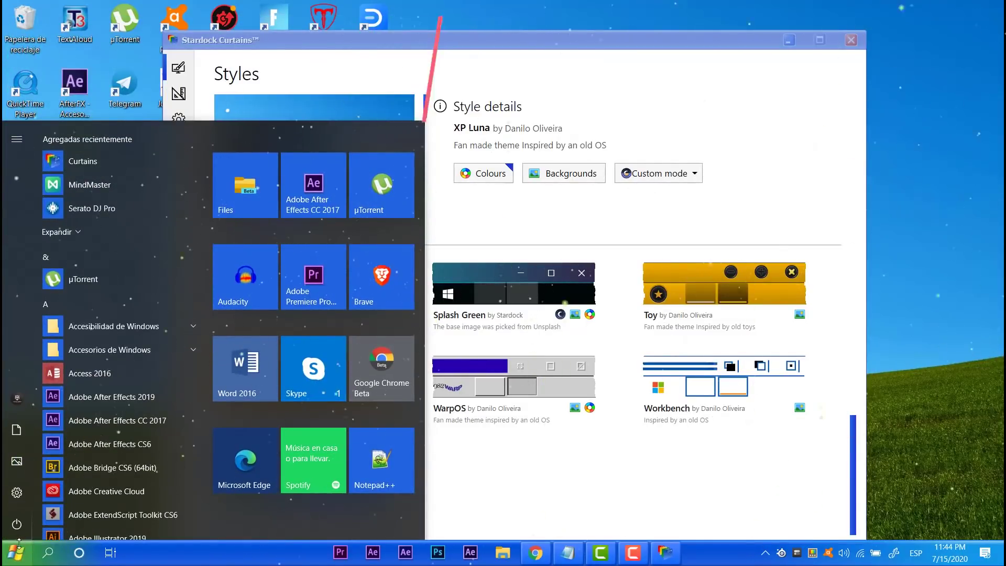
click(19, 545)
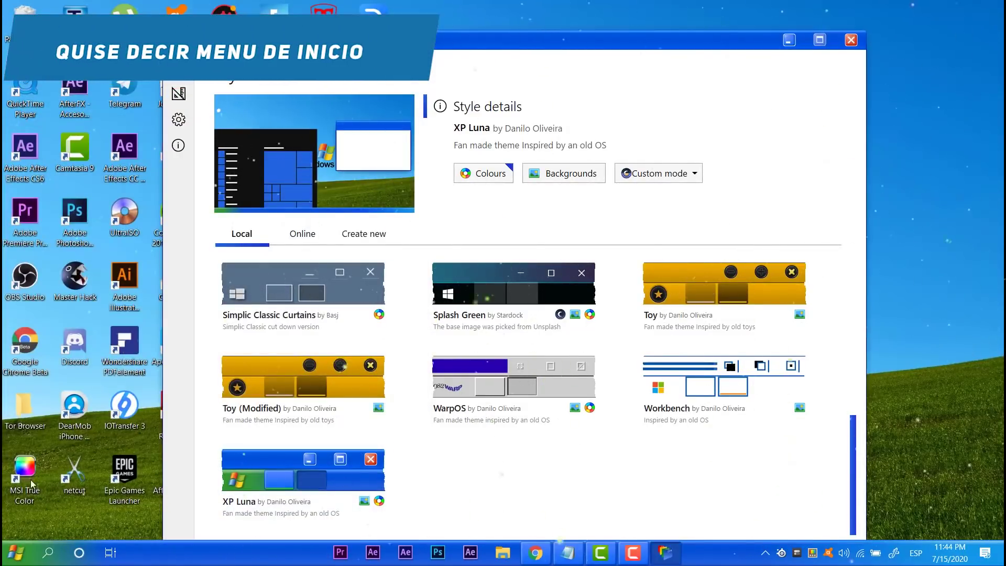
- Check the Start menu under the XP Luna style, move the Curtains window lower and minimize it to view the desktop
click(18, 551)
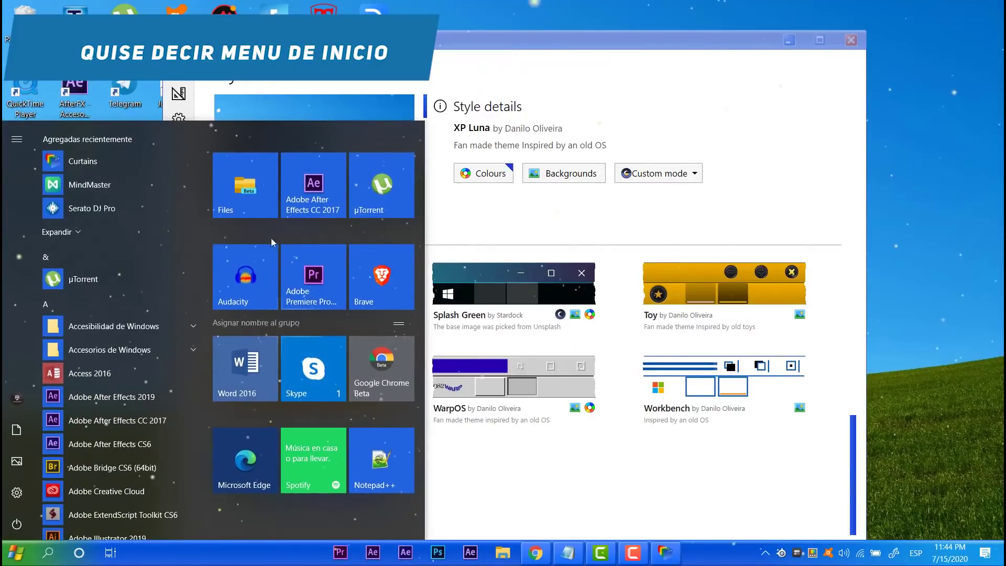
click(545, 471)
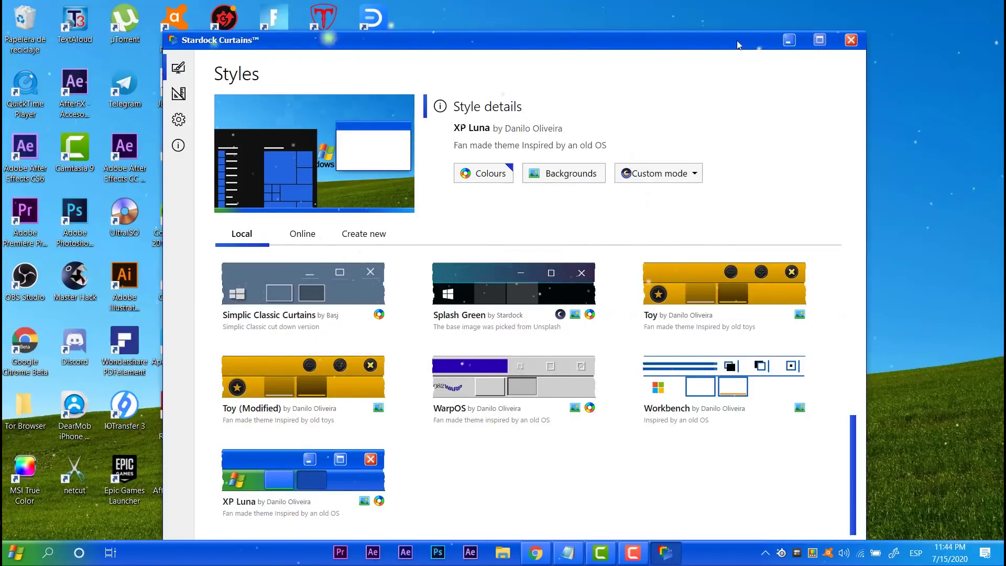
drag(737, 45, 754, 136)
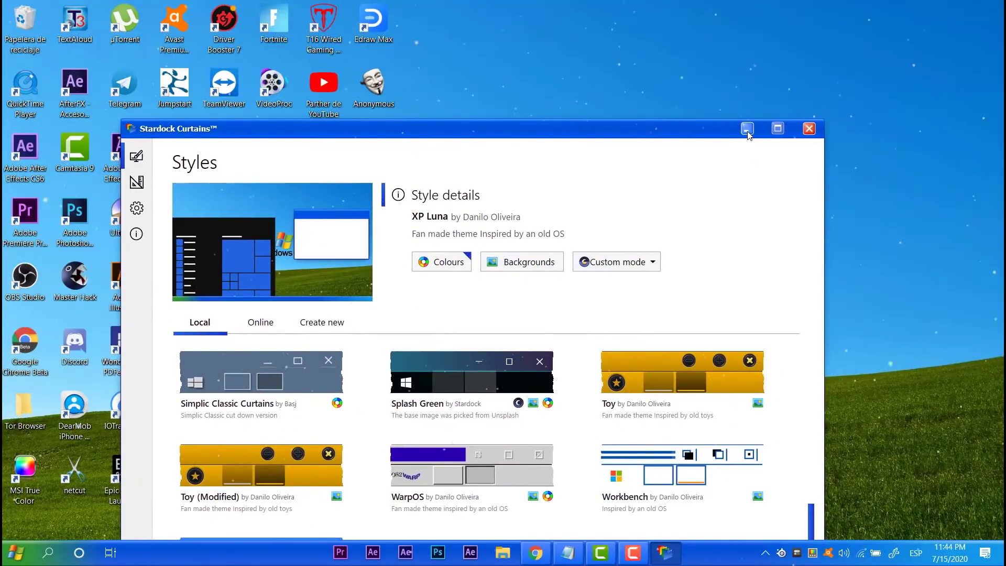
click(745, 131)
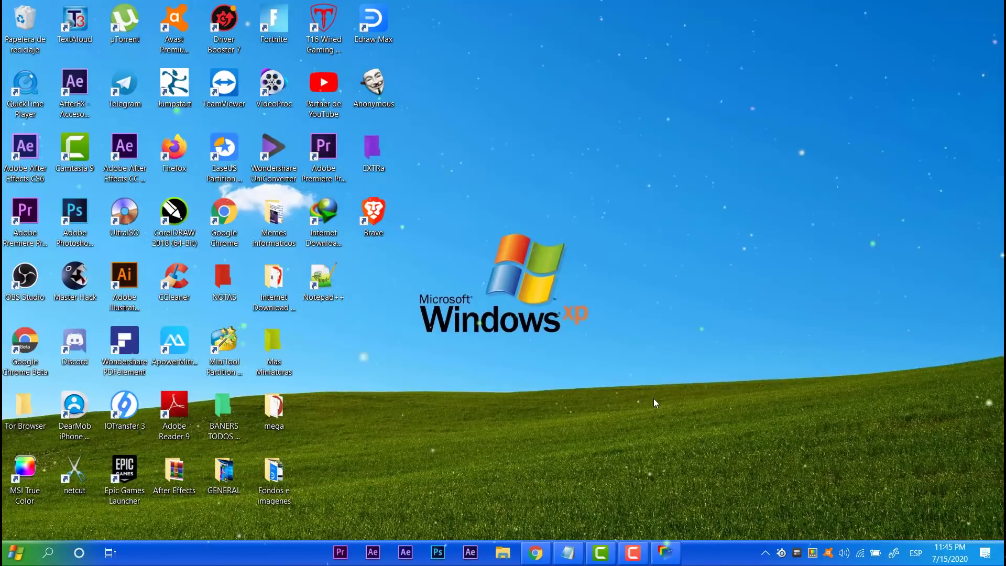
- Open the Este equipo window in File Explorer, check its XP Luna look both restored and maximized, and minimize it
key(super+e)
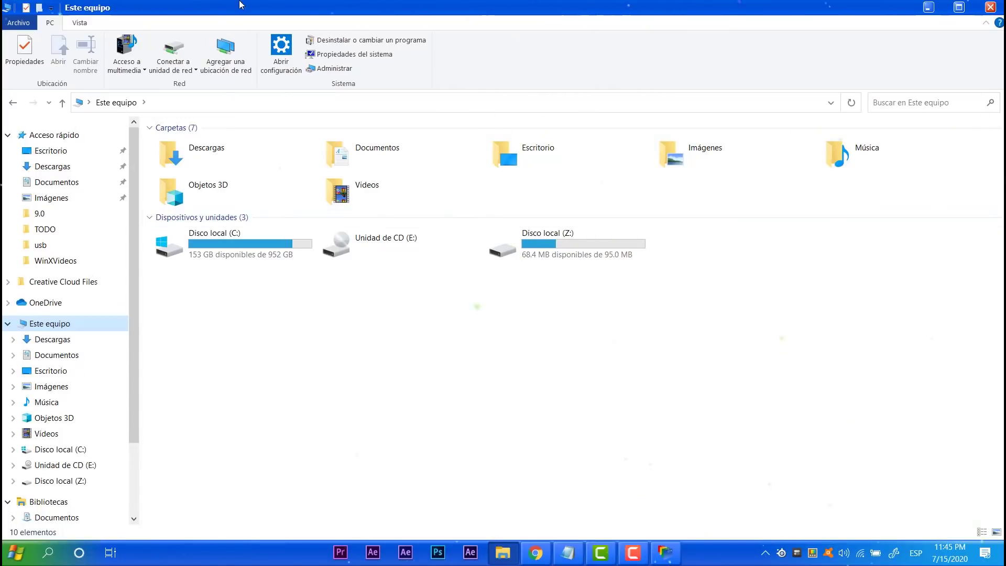
double_click(492, 7)
double_click(498, 6)
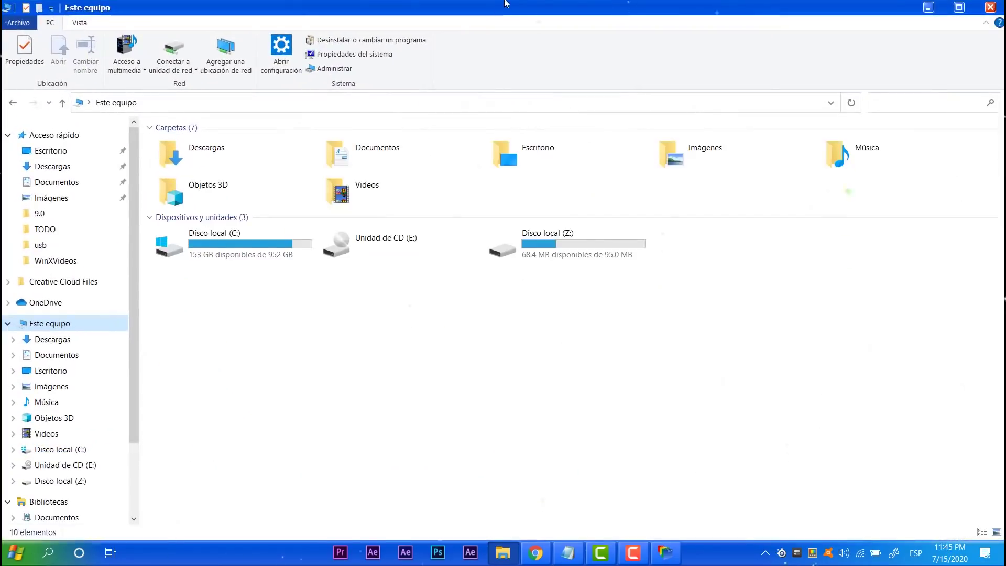
double_click(502, 6)
double_click(505, 5)
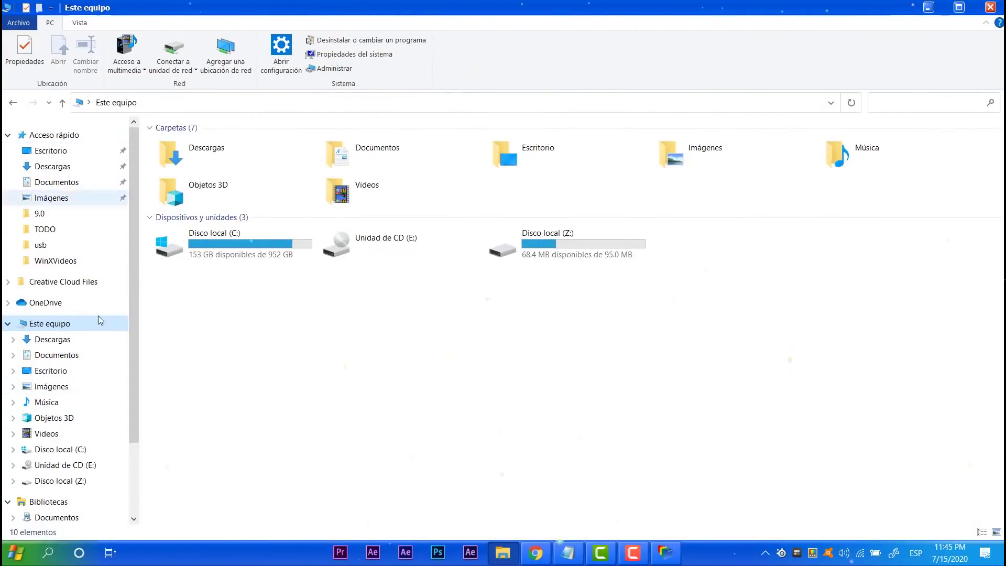
double_click(706, 6)
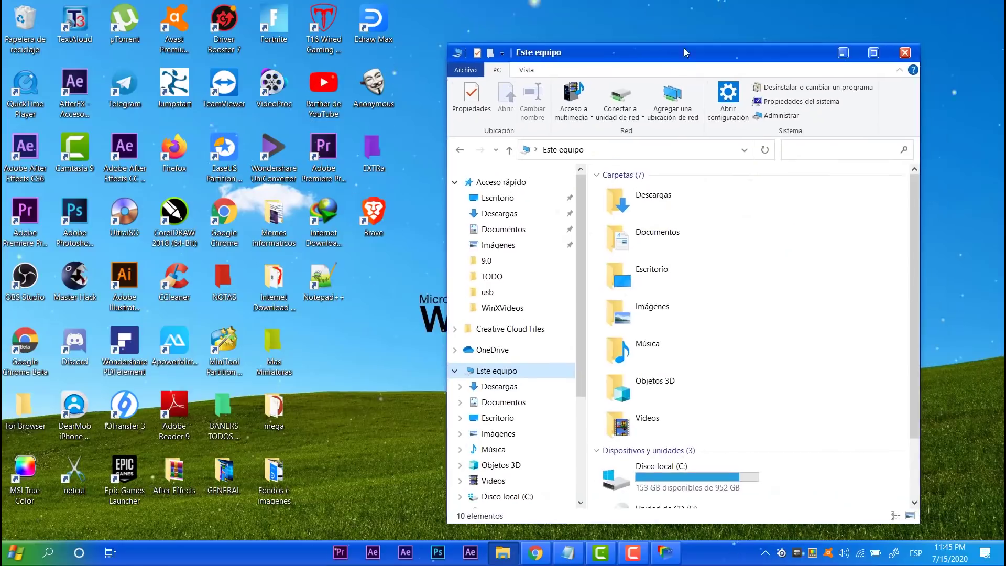
double_click(684, 48)
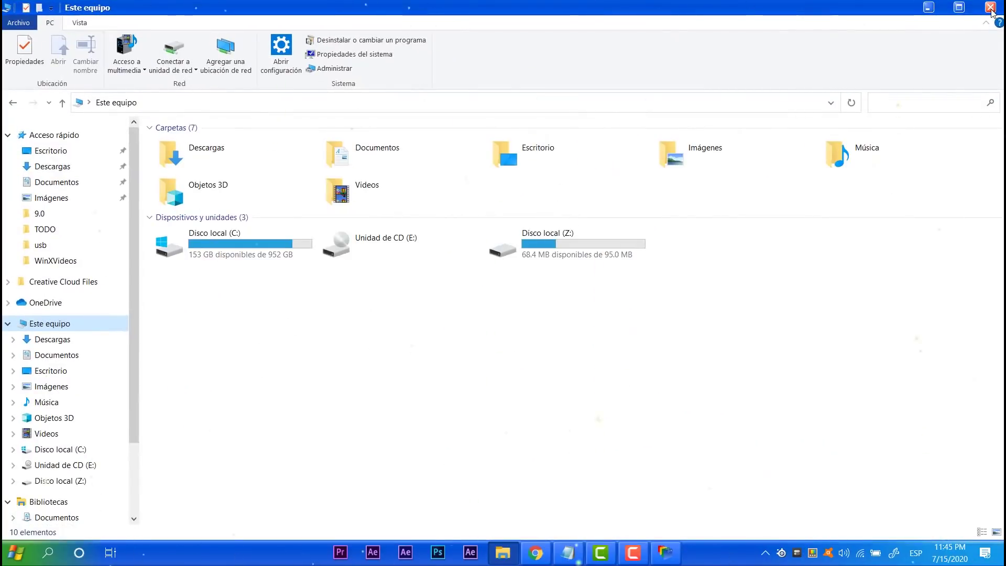
click(928, 8)
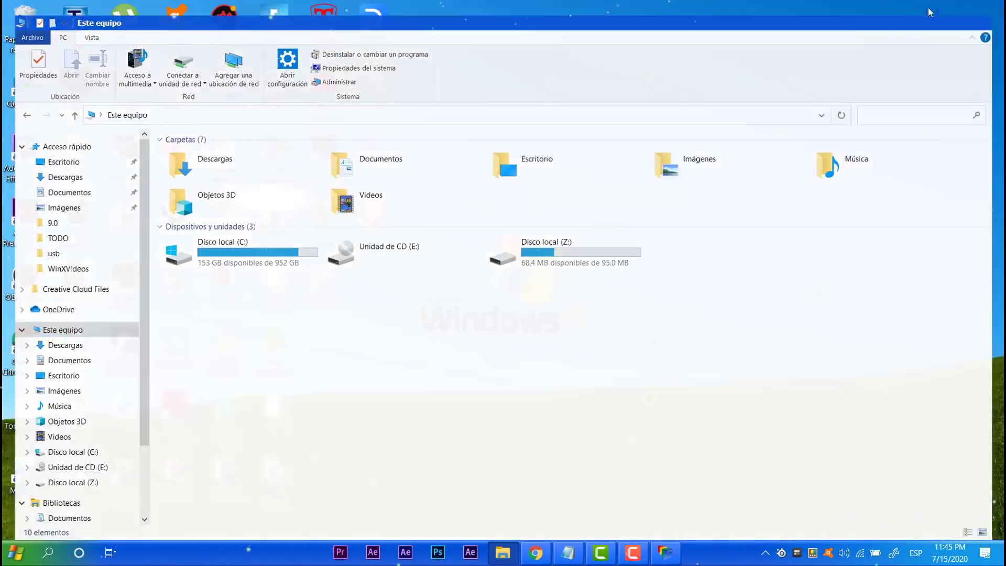
- Bring Curtains back and examine XP Luna's Titlebar Colour palette and custom colour dialog, closing the dialog without choosing a colour
click(664, 552)
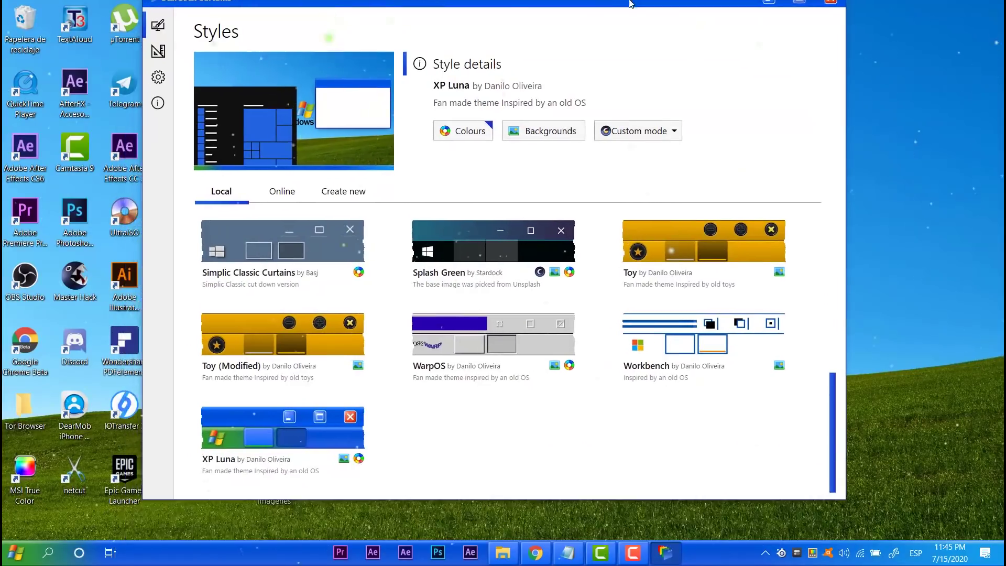
click(465, 143)
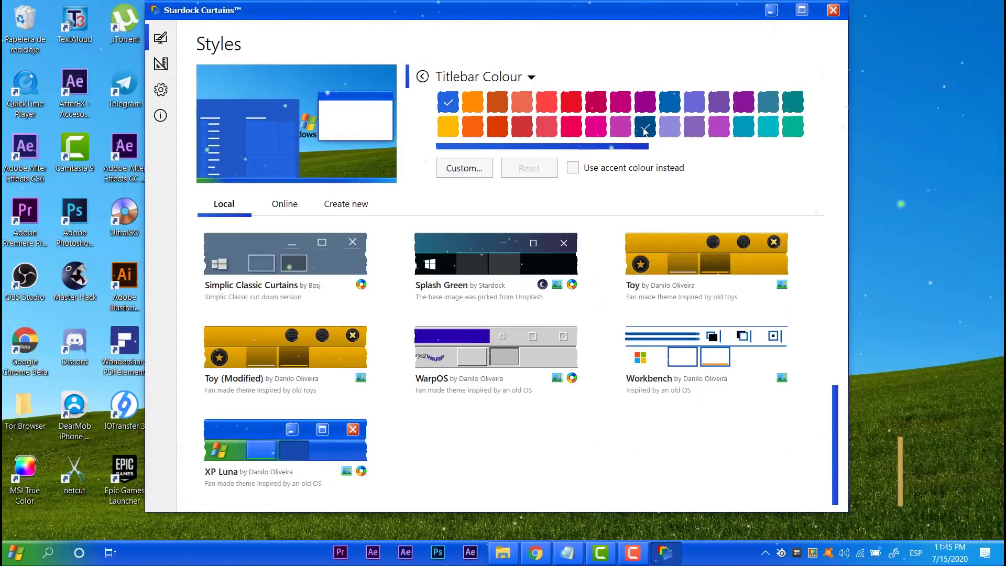
click(472, 174)
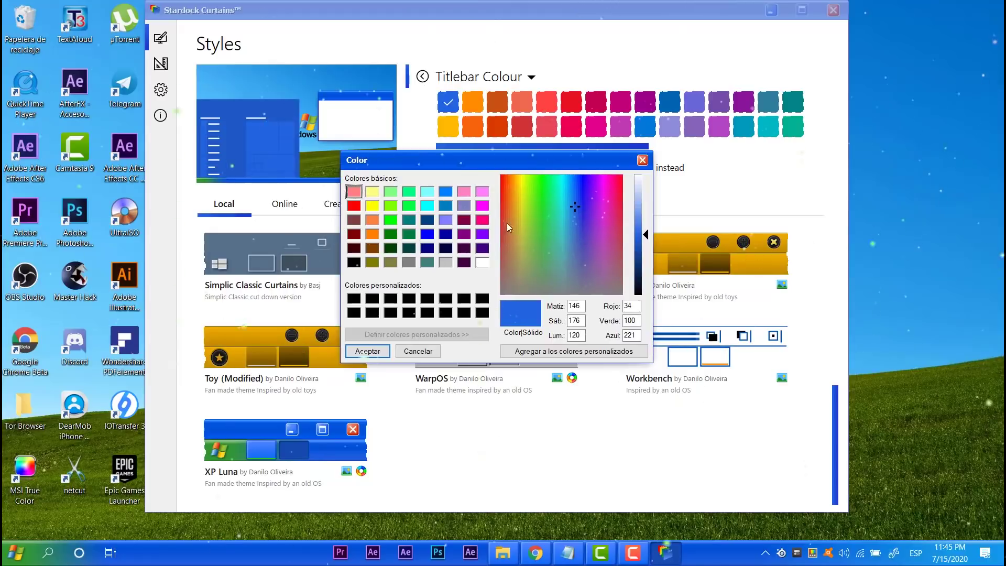
click(642, 160)
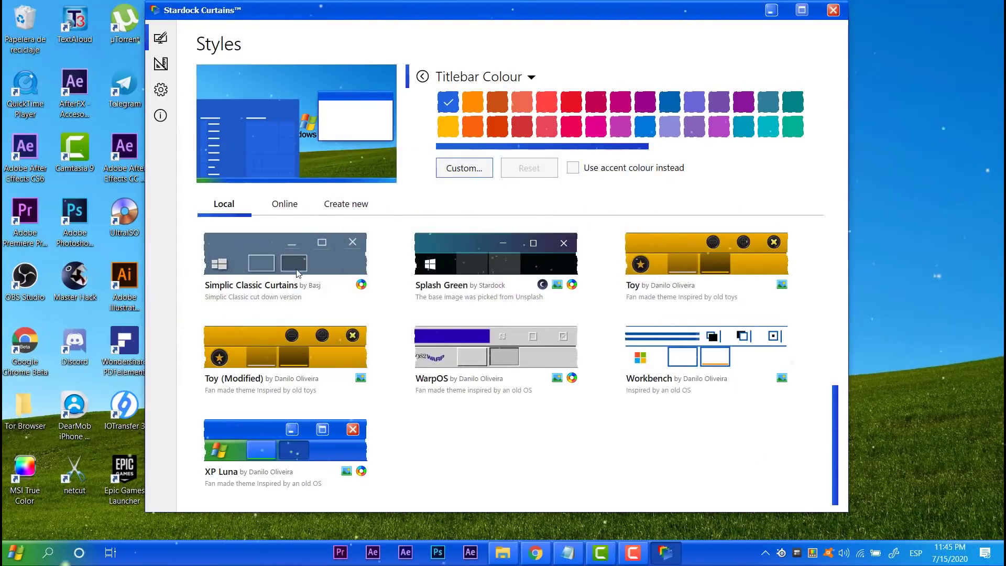
- Browse the featured online styles, viewing the large preview of Simplic Classic Curtains and the details of Double Gradient and Arrow
click(283, 203)
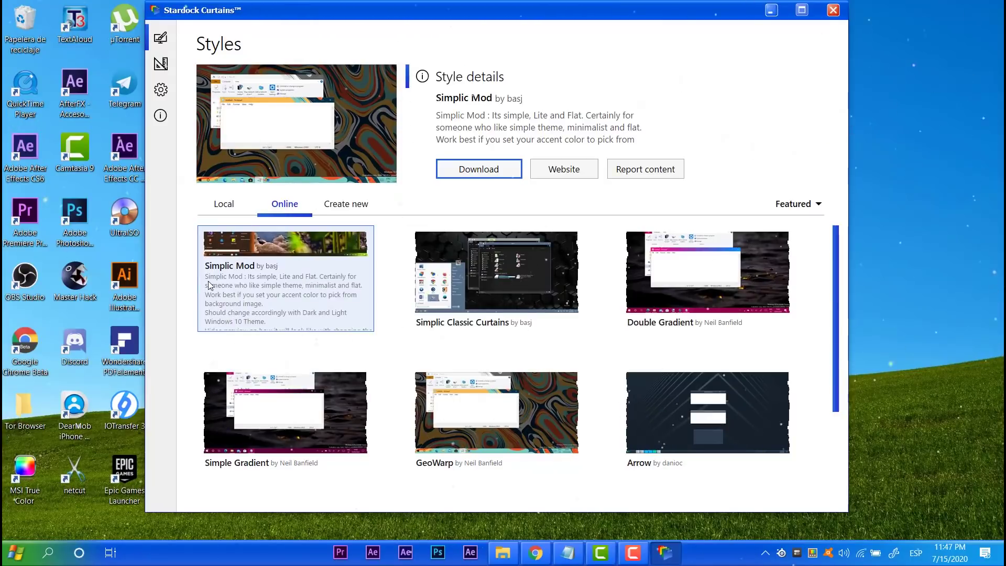
click(496, 272)
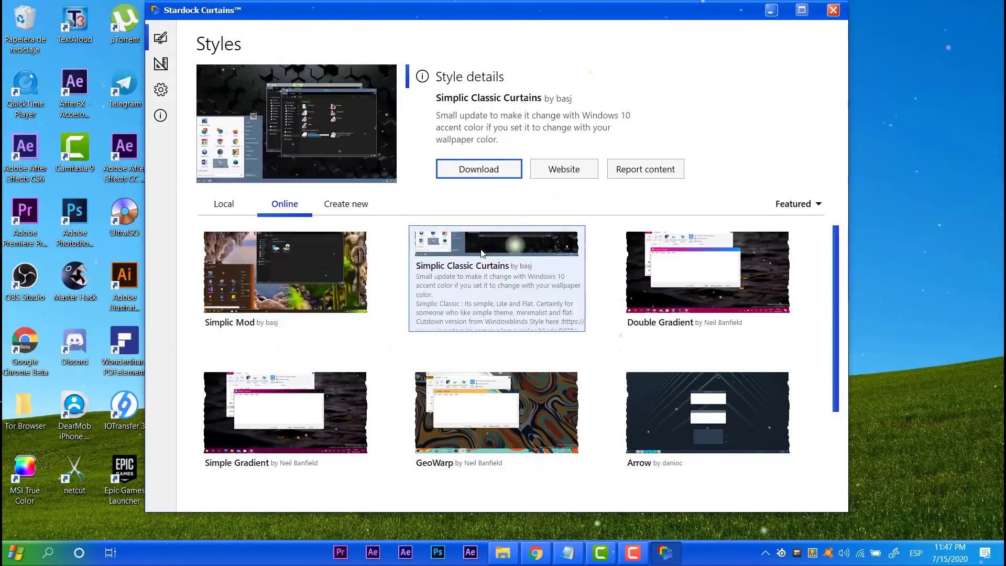
click(302, 115)
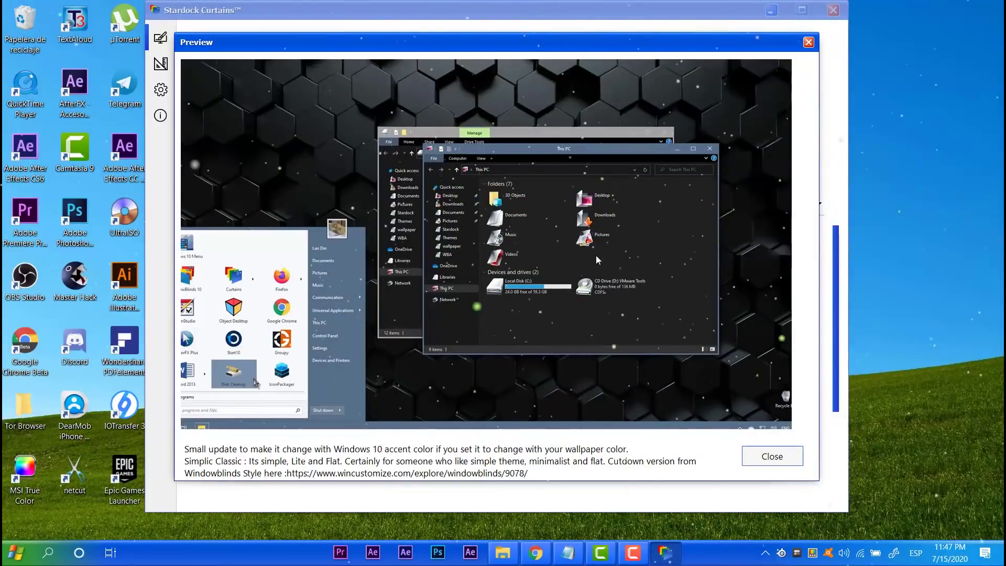
click(808, 43)
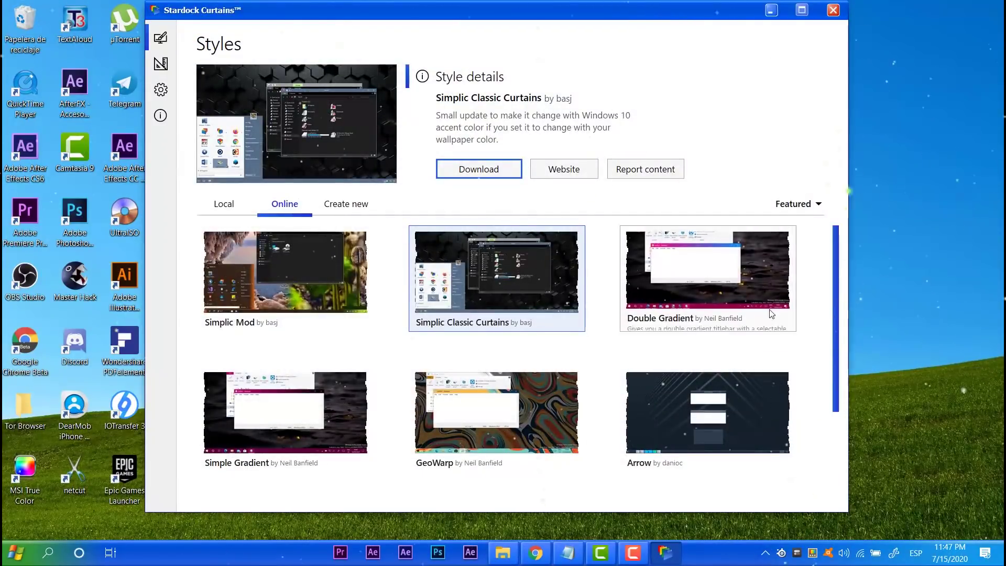
click(714, 247)
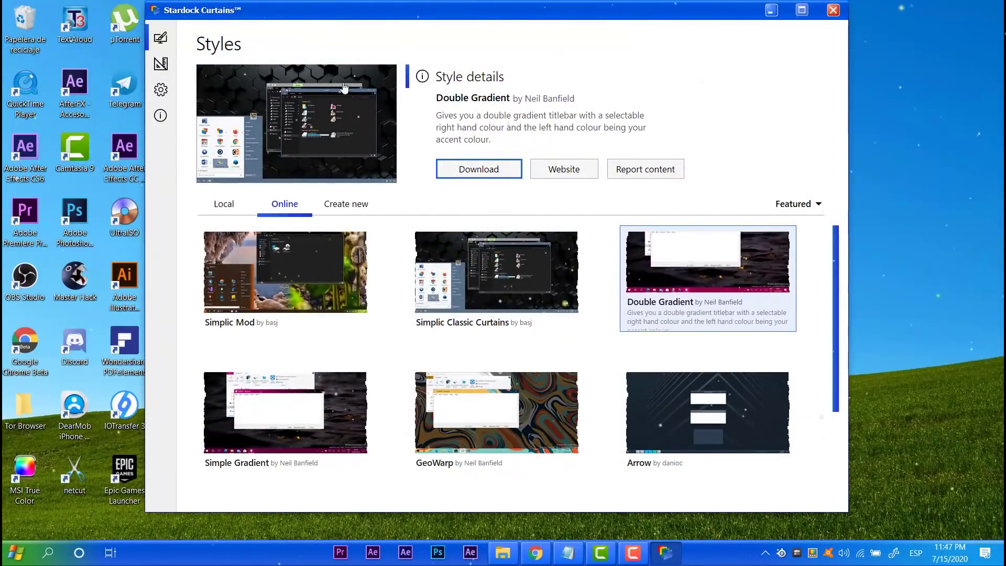
scroll(691, 272, down, 3)
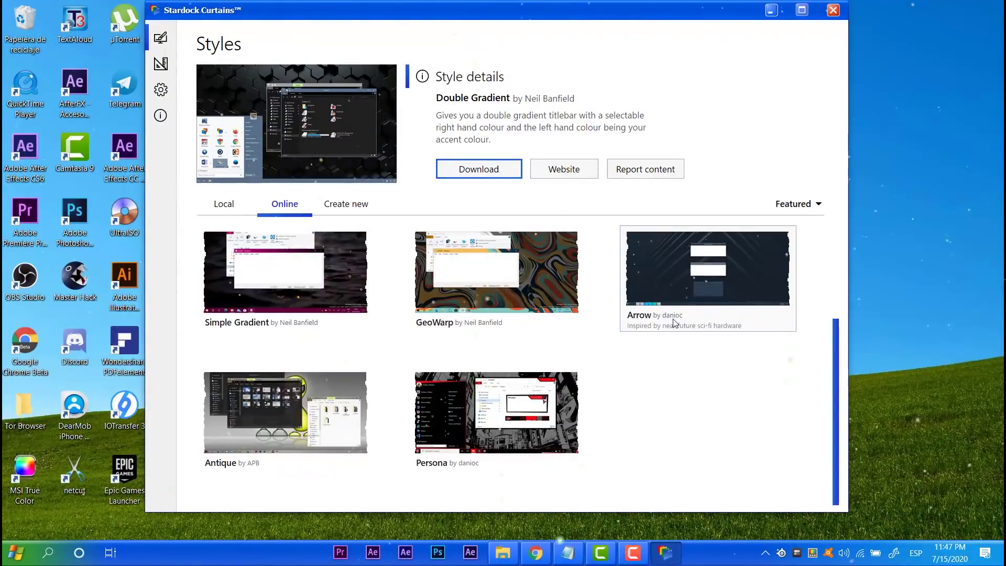
click(691, 274)
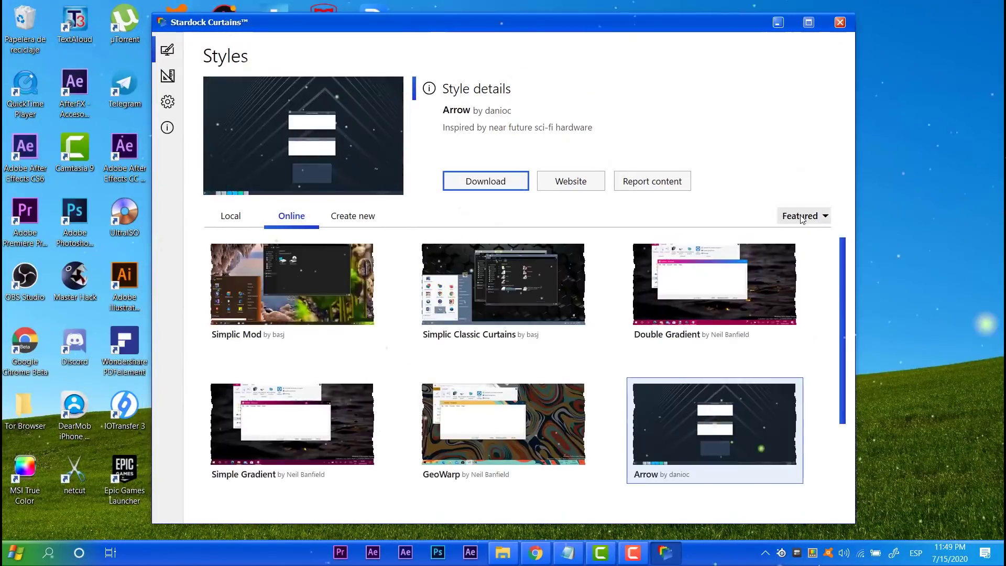
- Filter the online styles by Nature and by Christmas, and compare them with the local styles
click(803, 216)
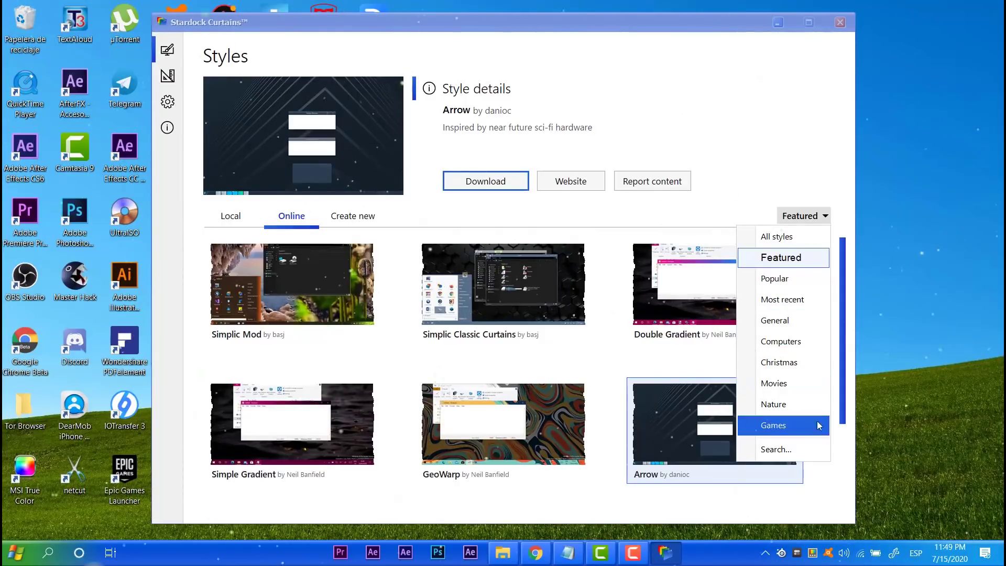
click(787, 410)
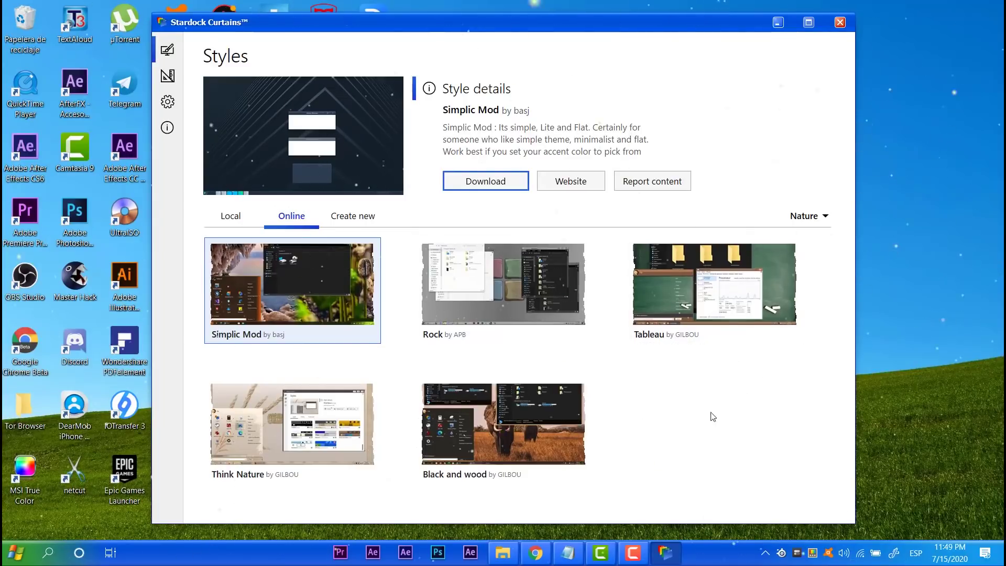
click(818, 215)
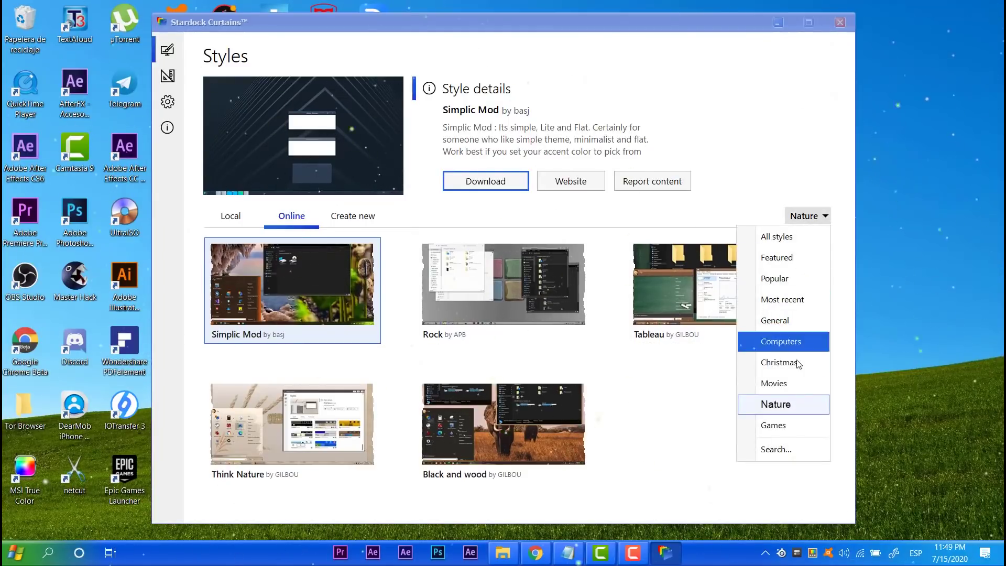
click(779, 362)
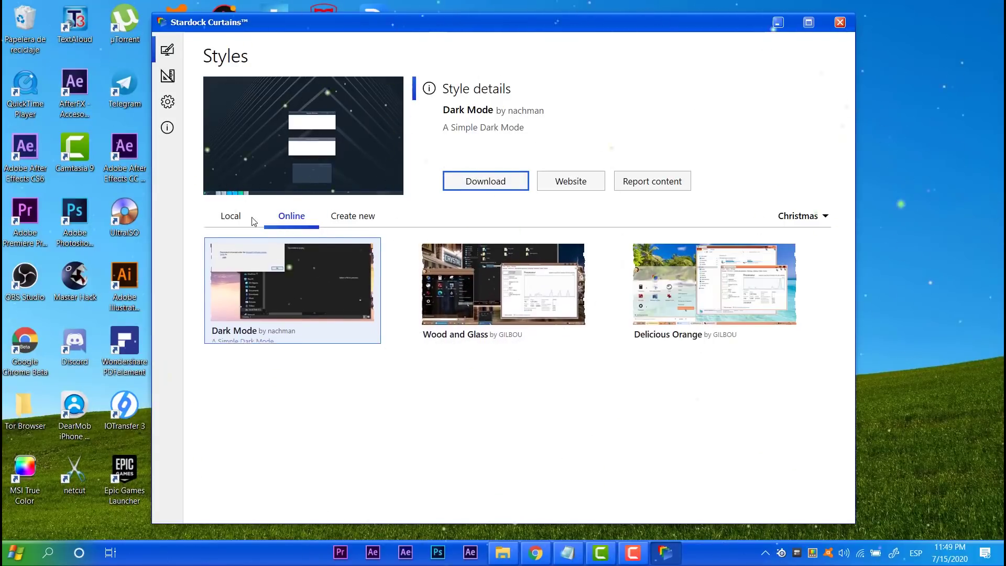
click(231, 215)
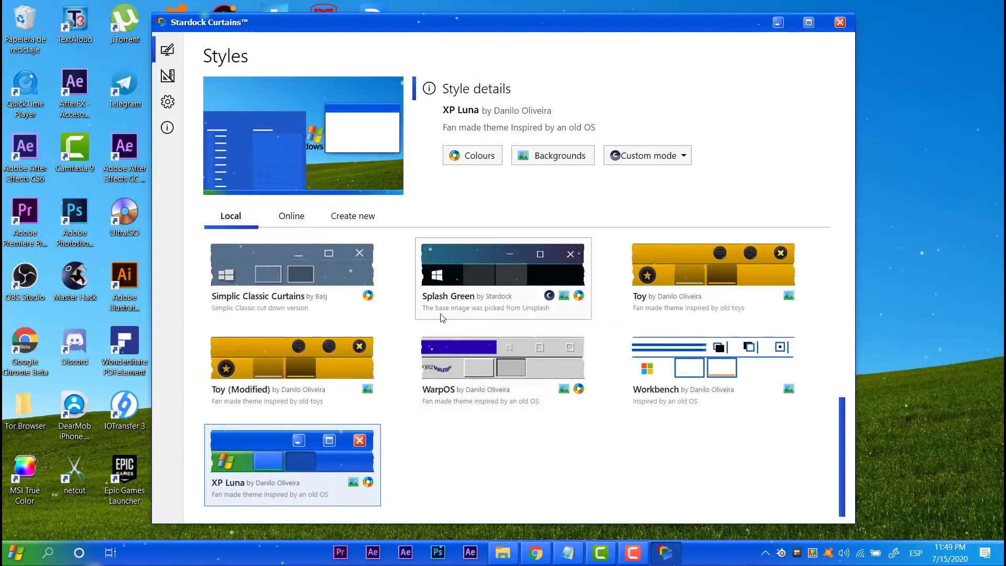
click(291, 215)
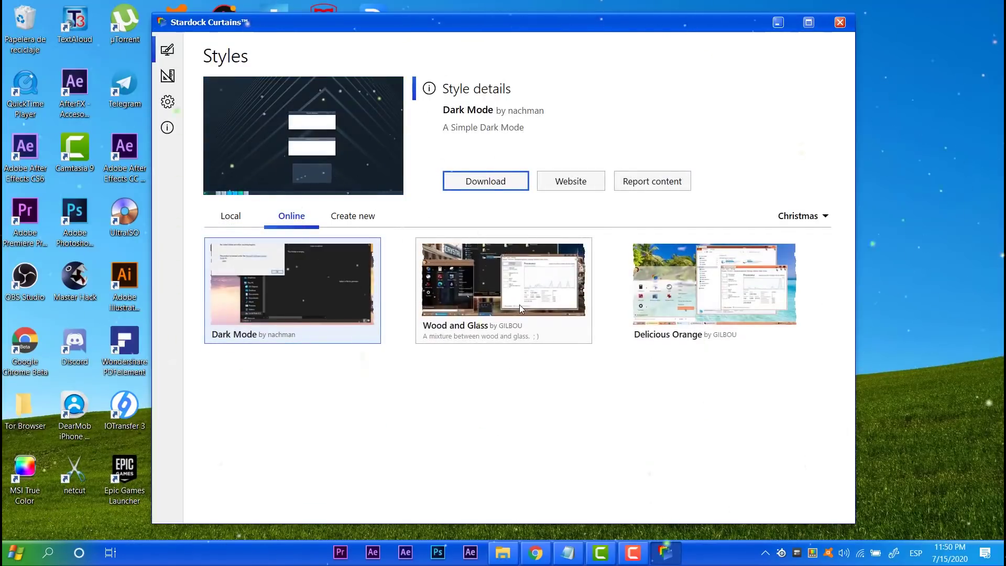
- Apply the local Toy style together with its included background
click(230, 216)
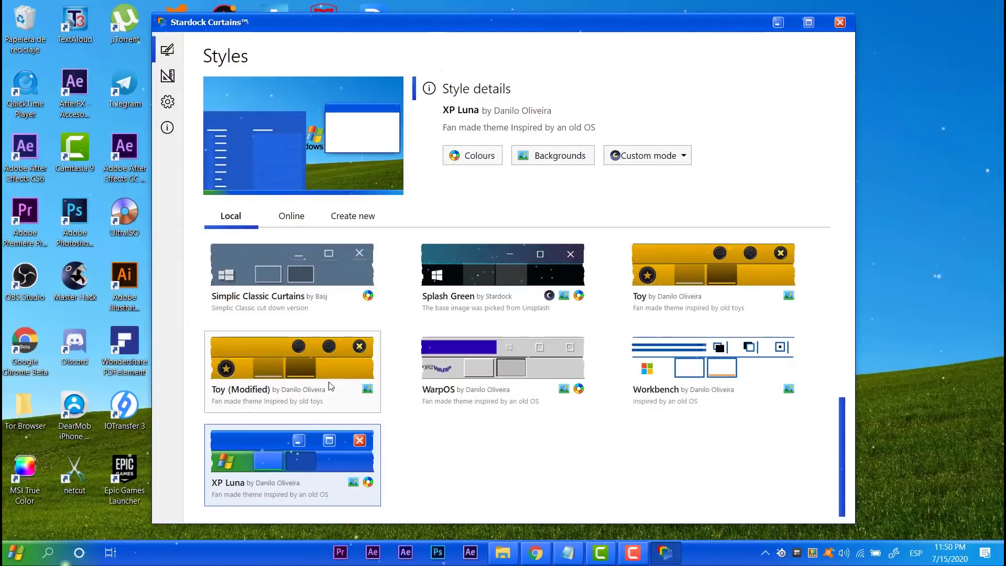
double_click(680, 268)
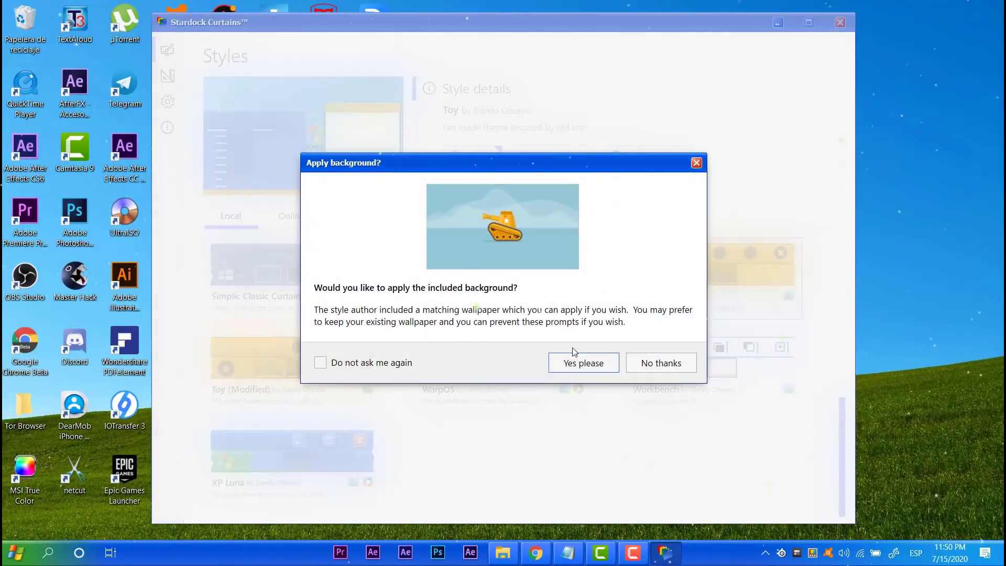
click(598, 363)
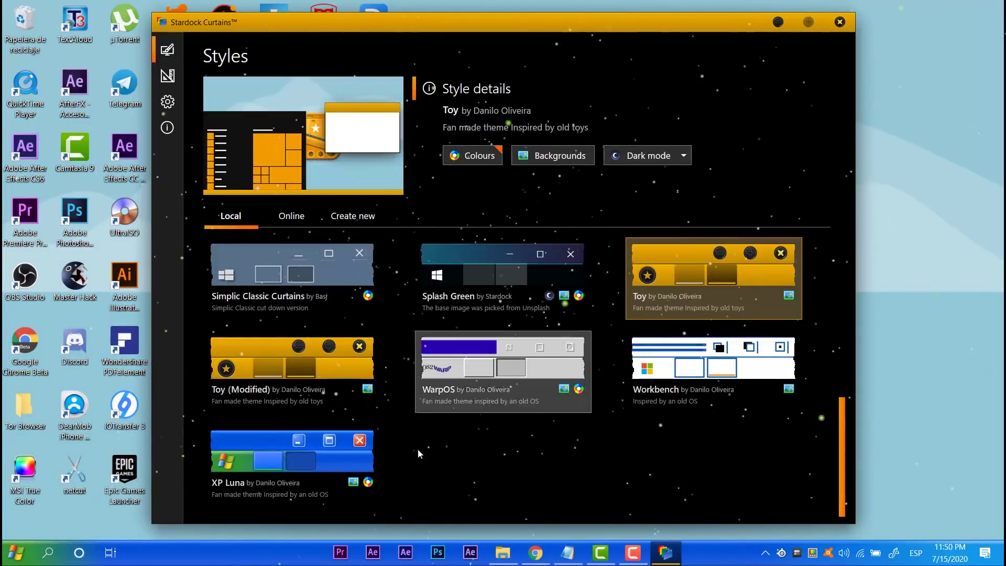
- Look at the online styles and the blank Style details form for a new style, cancelling the form
click(291, 216)
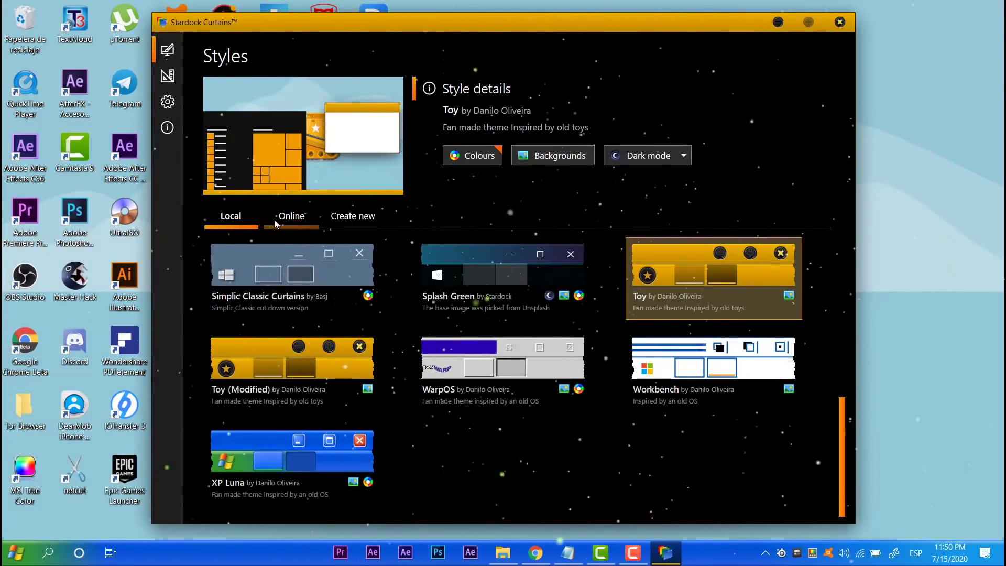
click(348, 221)
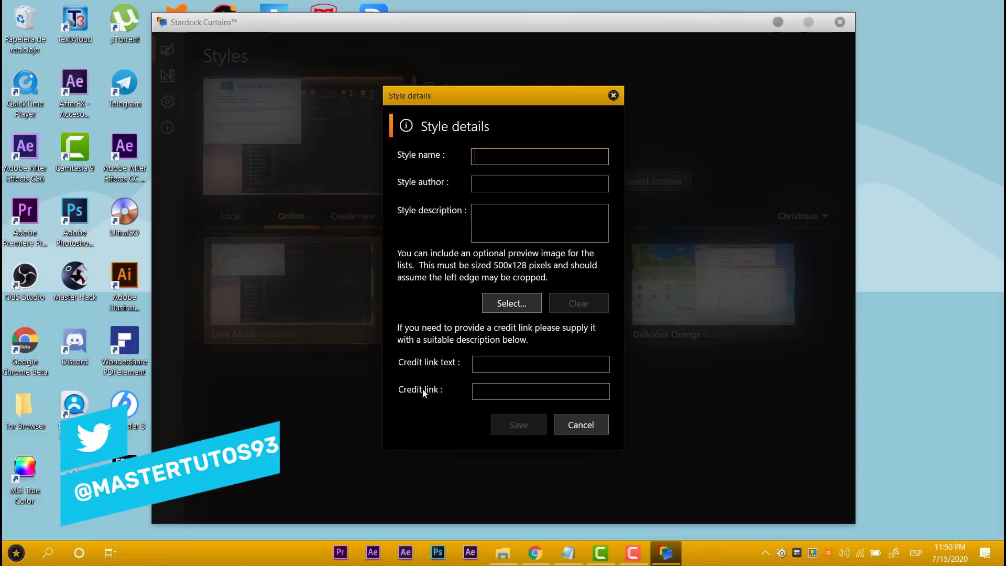
click(591, 424)
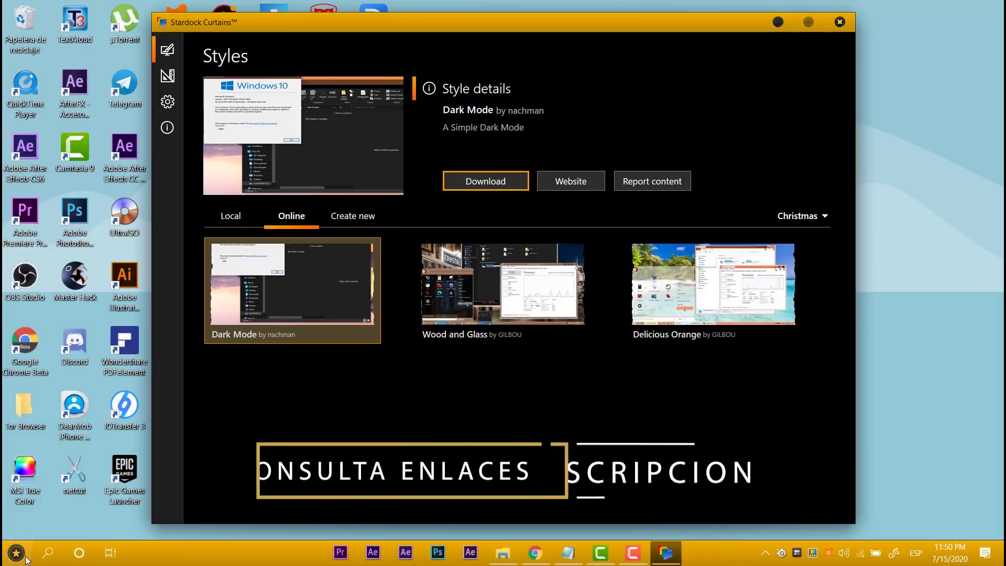
- Return to the local styles and check the Start menu under the Toy style
click(247, 222)
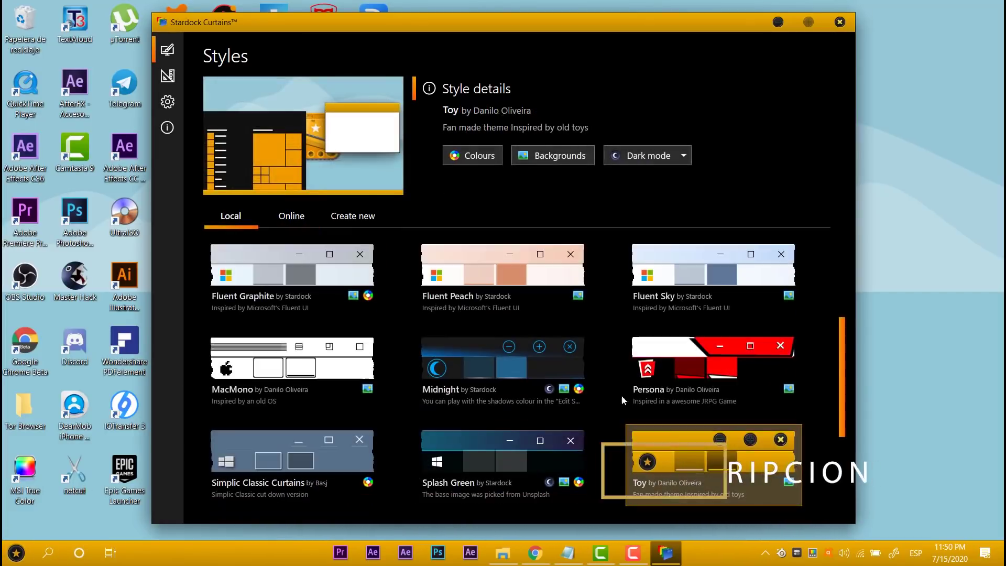
click(3, 562)
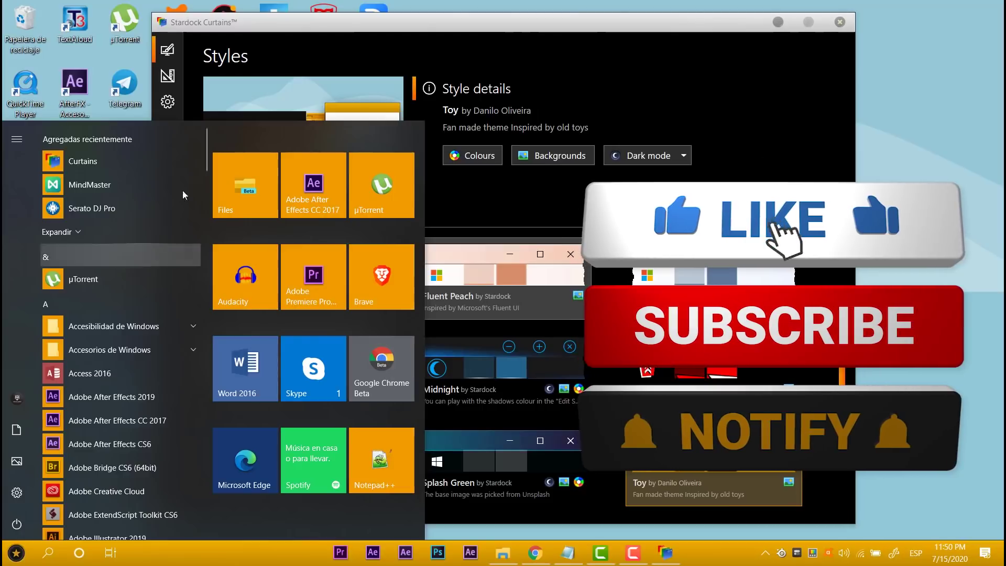
- Check the Start menu's app list and the Este equipo window under the Toy style, and minimize that window
scroll(205, 259, down, 5)
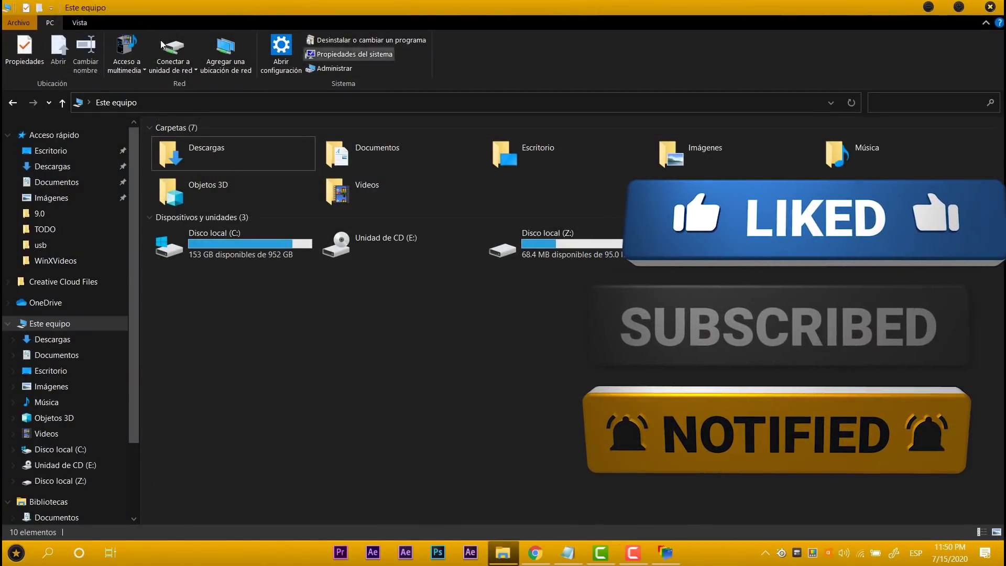
double_click(691, 8)
drag(660, 225, 262, 1)
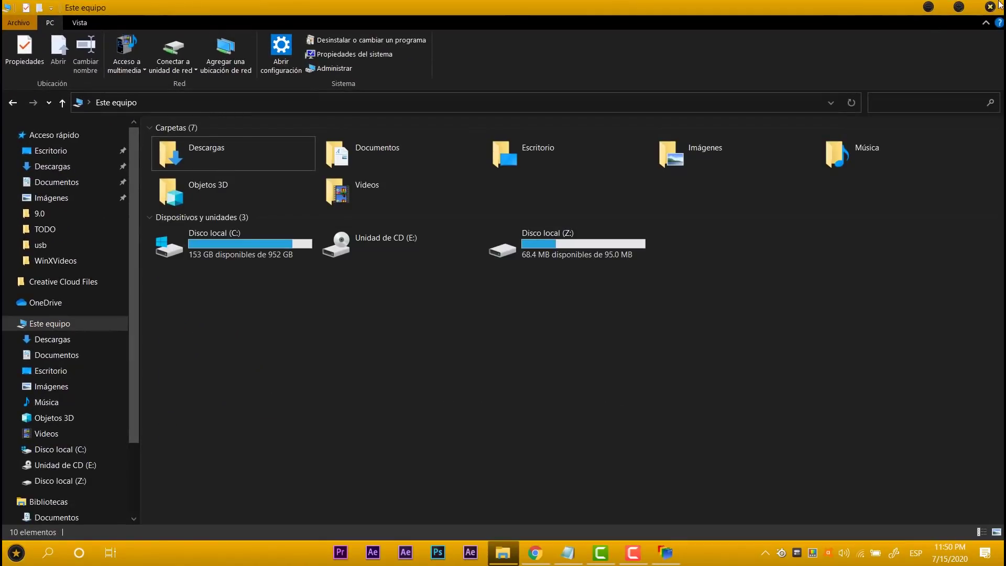
click(927, 8)
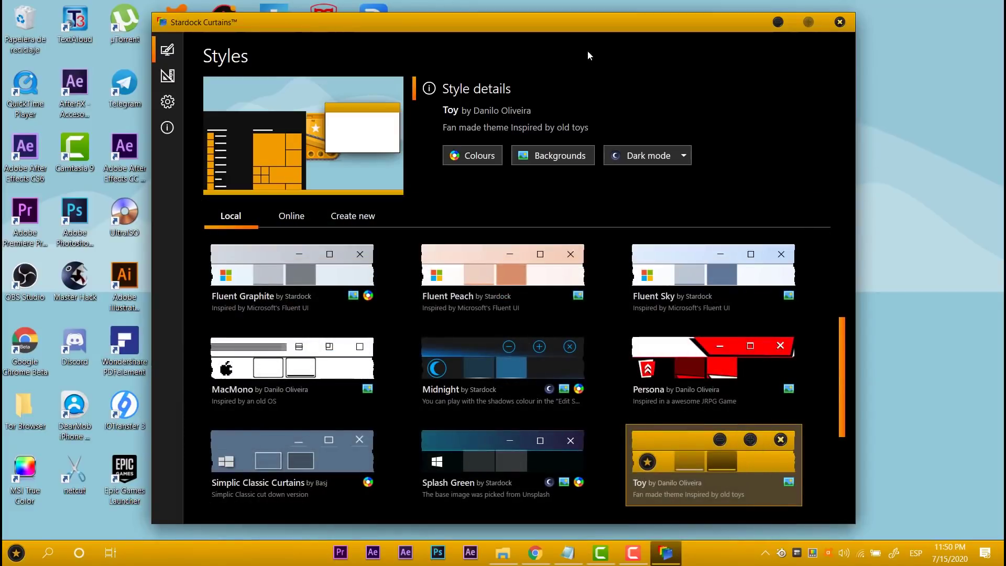
- Apply the local Cairo Green-Blue style without its included background
drag(558, 20, 504, 5)
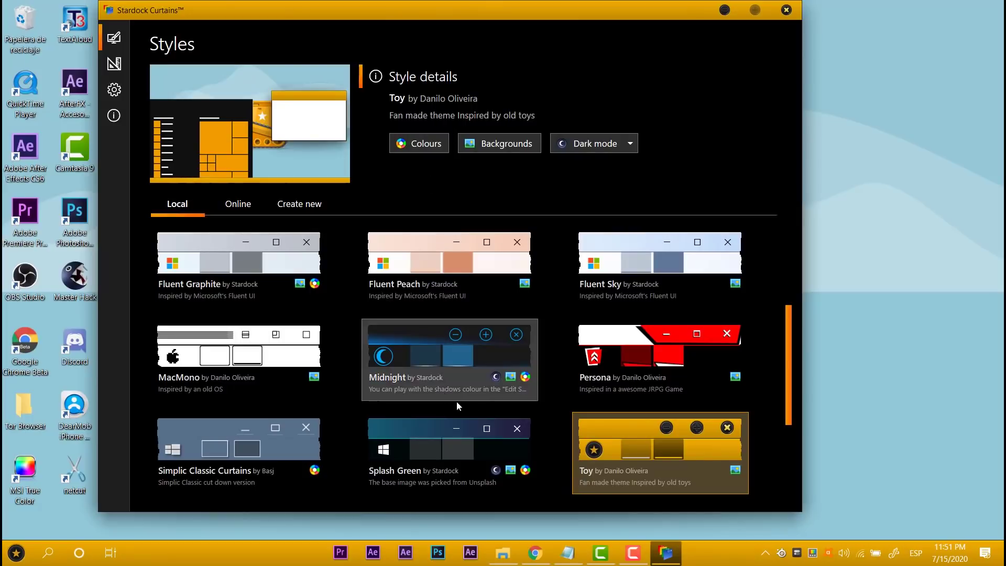
scroll(471, 395, up, 3)
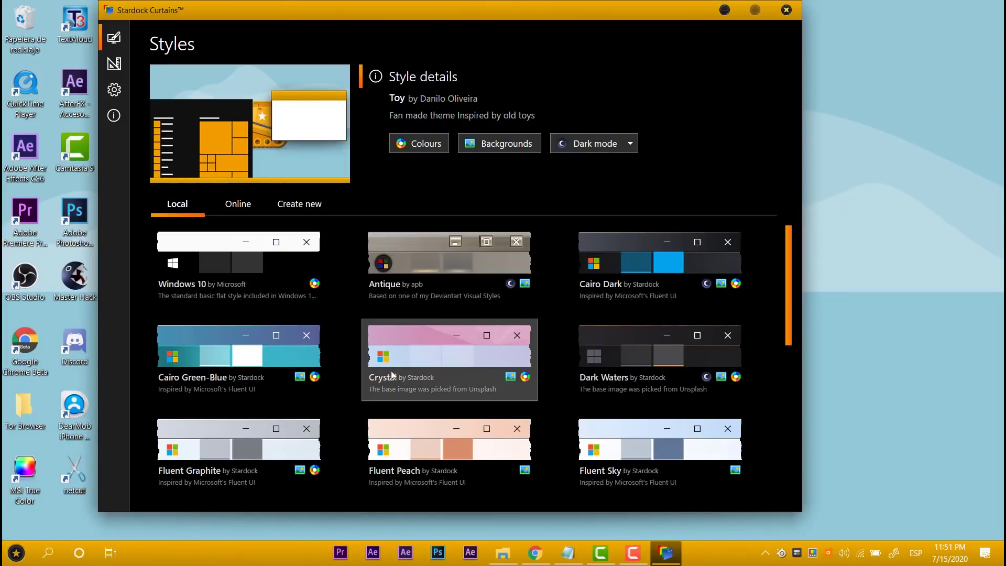
click(199, 344)
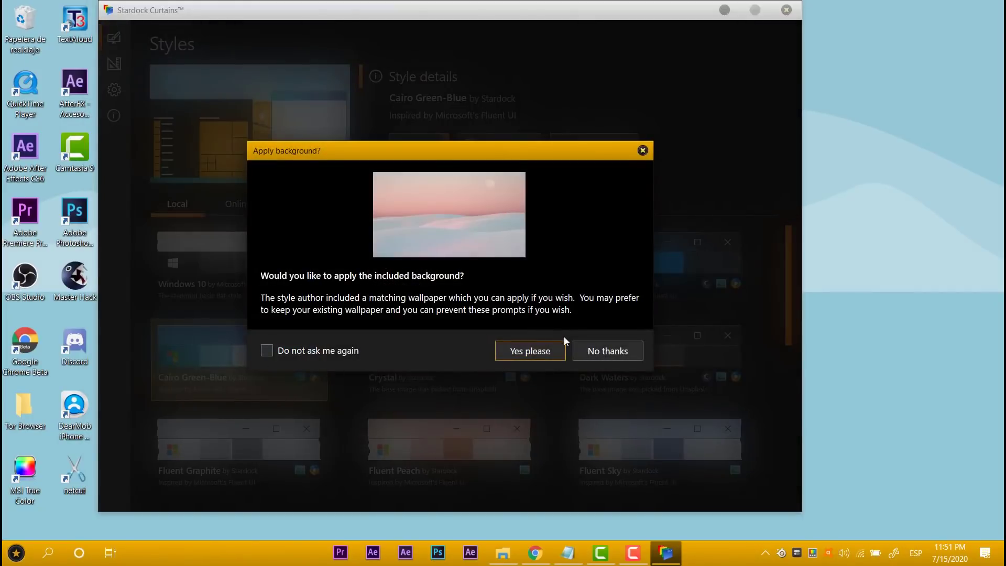
click(608, 351)
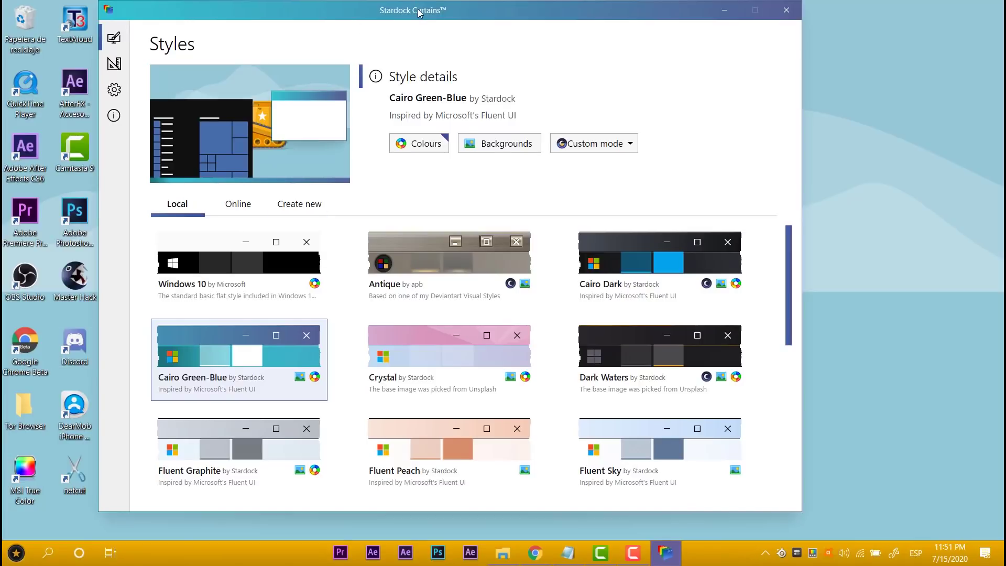
mouse_move(419, 13)
mouse_down()
mouse_move(500, 57)
mouse_move(479, 65)
mouse_move(427, 39)
mouse_move(425, 19)
mouse_up()
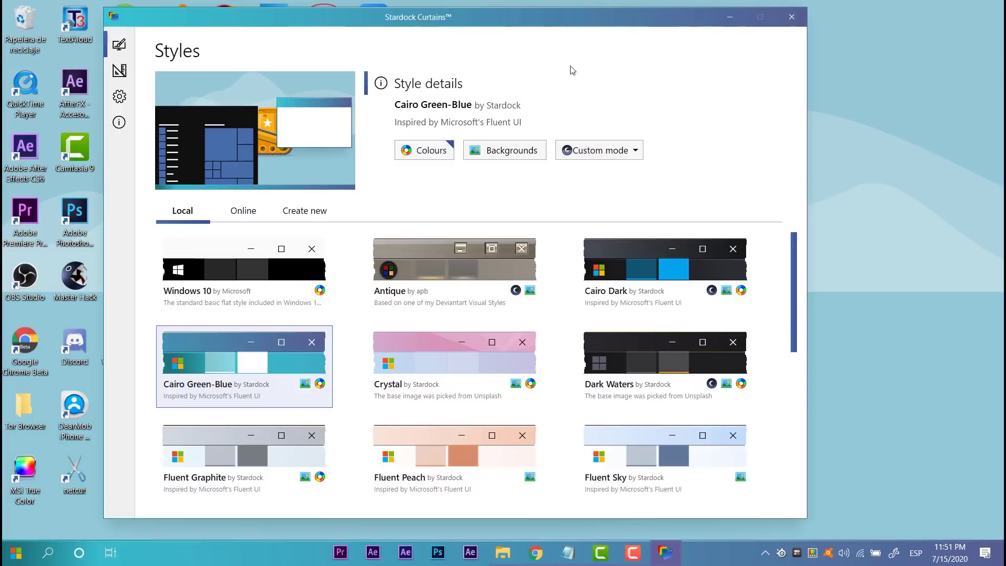
- Look at the online Christmas styles and the form for creating a new style, closing the form without saving
click(243, 212)
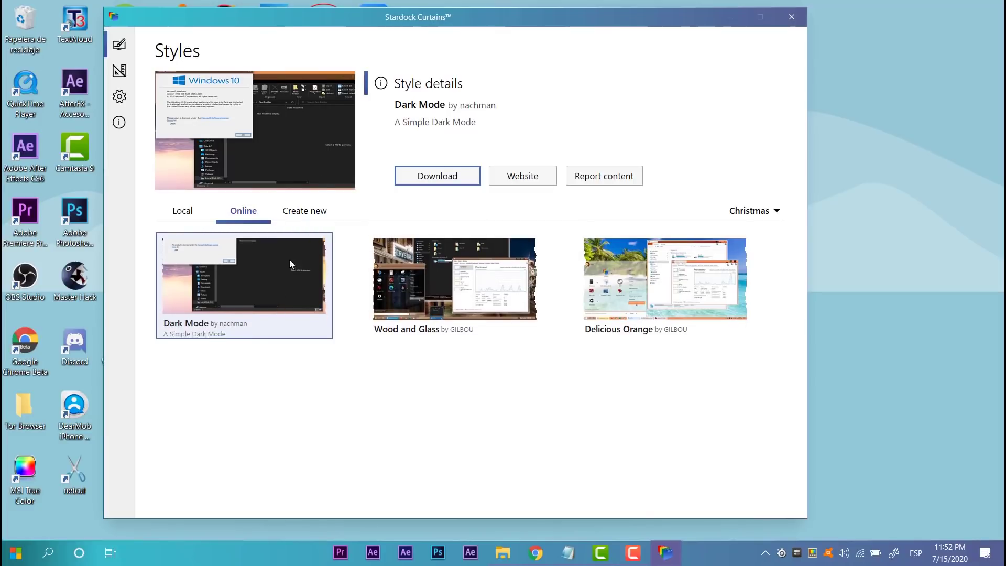
click(306, 212)
click(564, 90)
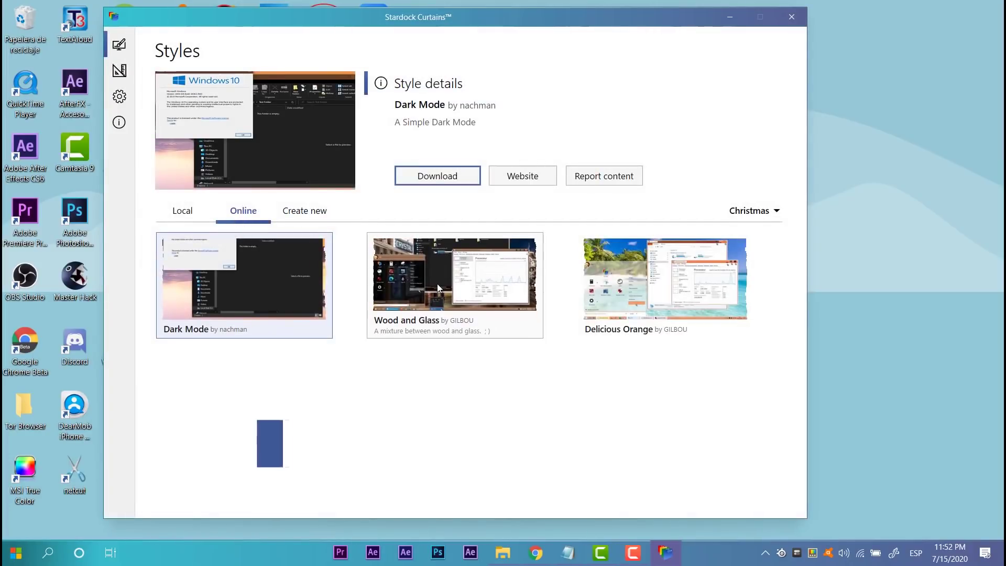
- Download the online Delicious Orange style and apply it
click(645, 273)
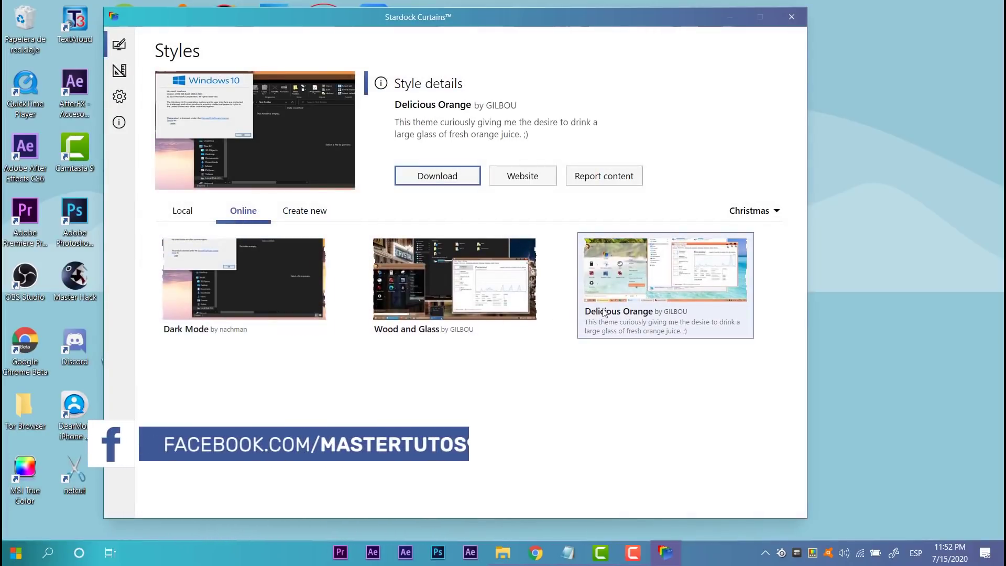
click(429, 180)
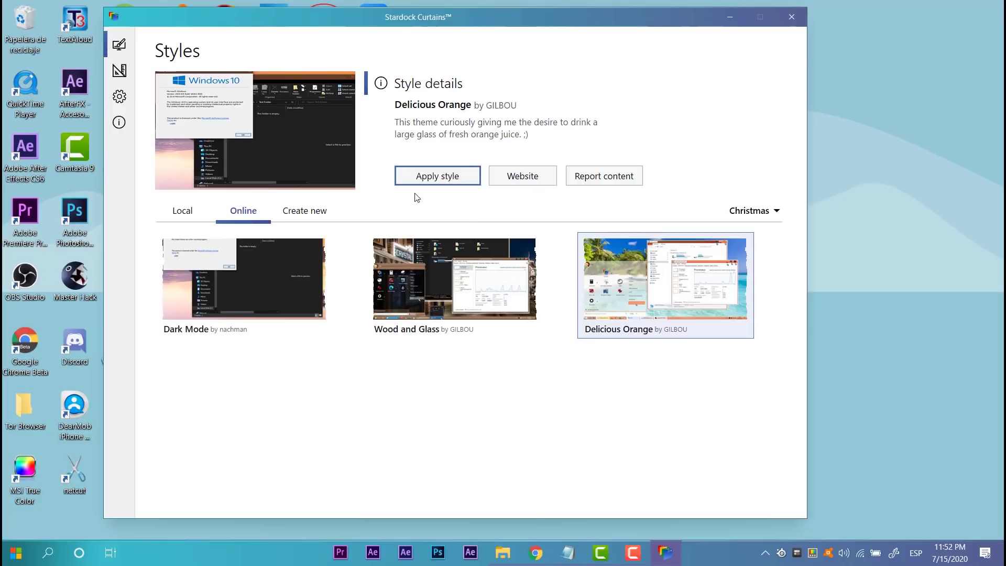
click(423, 179)
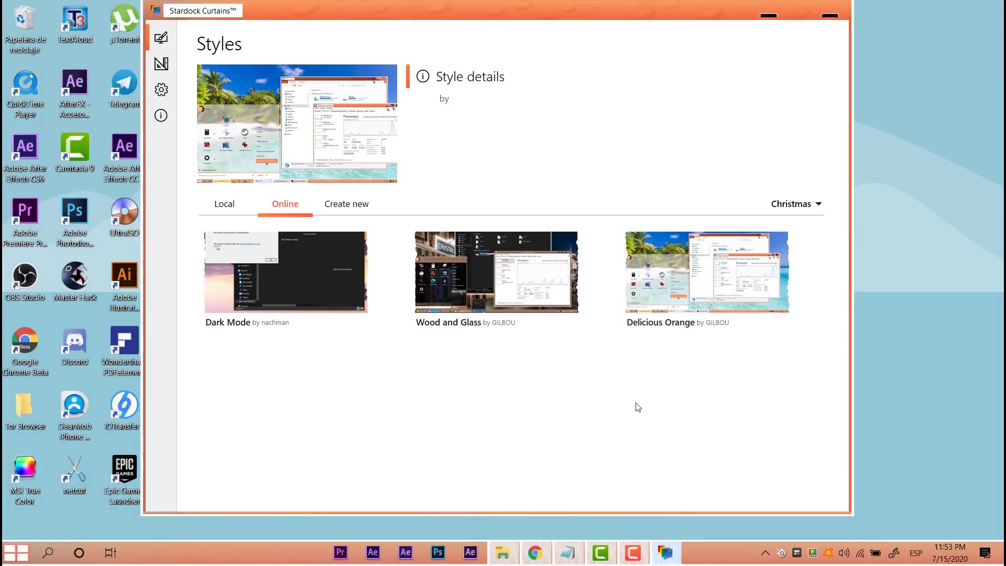
- Check how the Start menu and the window frame look under the Delicious Orange style
mouse_move(794, 294)
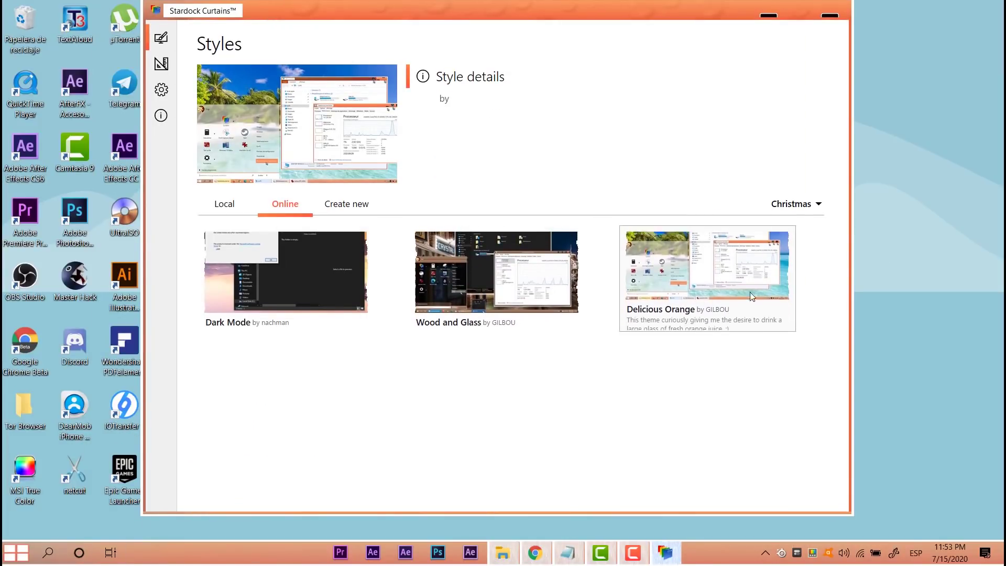
click(19, 560)
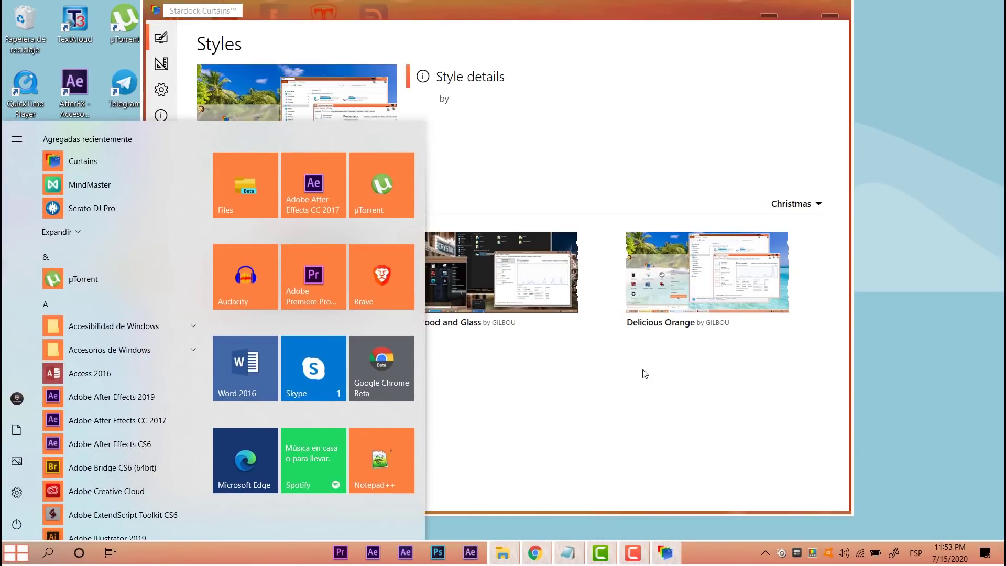
click(644, 373)
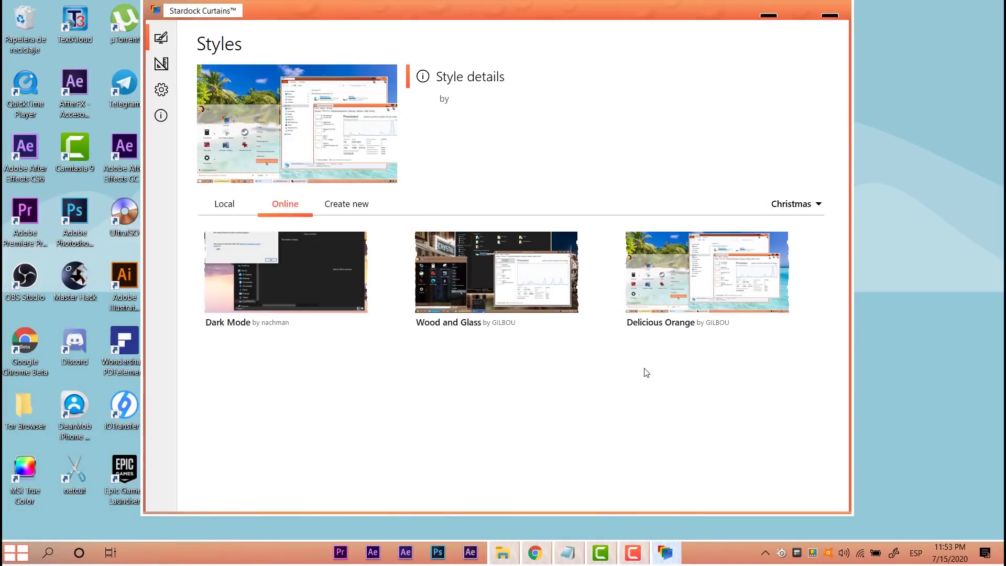
mouse_move(529, 10)
mouse_down()
mouse_move(510, 31)
mouse_move(504, 9)
mouse_move(538, 31)
mouse_move(525, 20)
mouse_up()
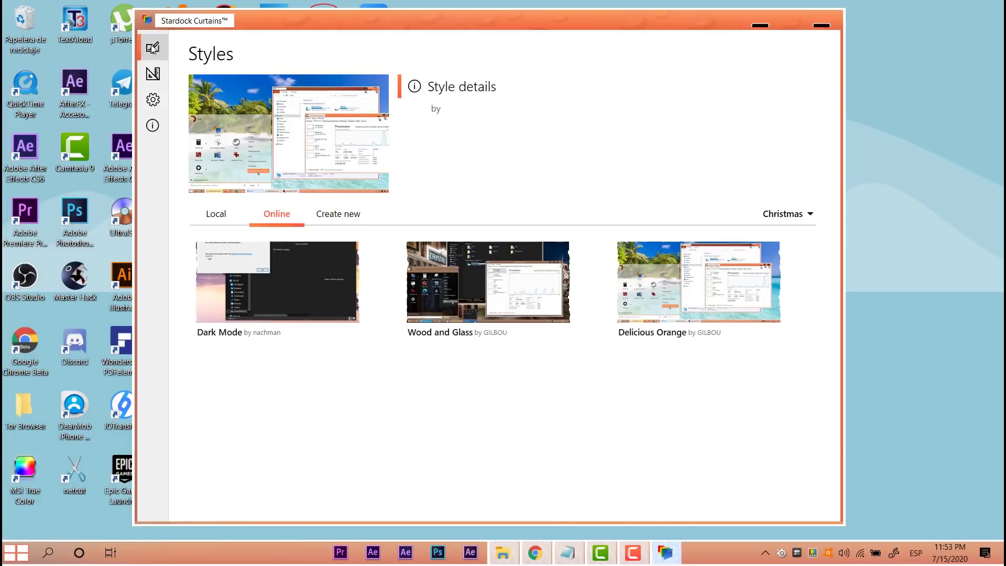
- Look through the Windows, Buttons, Shadows and Backgrounds settings of the Delicious Orange style in the style editor, and return to the local styles
click(152, 72)
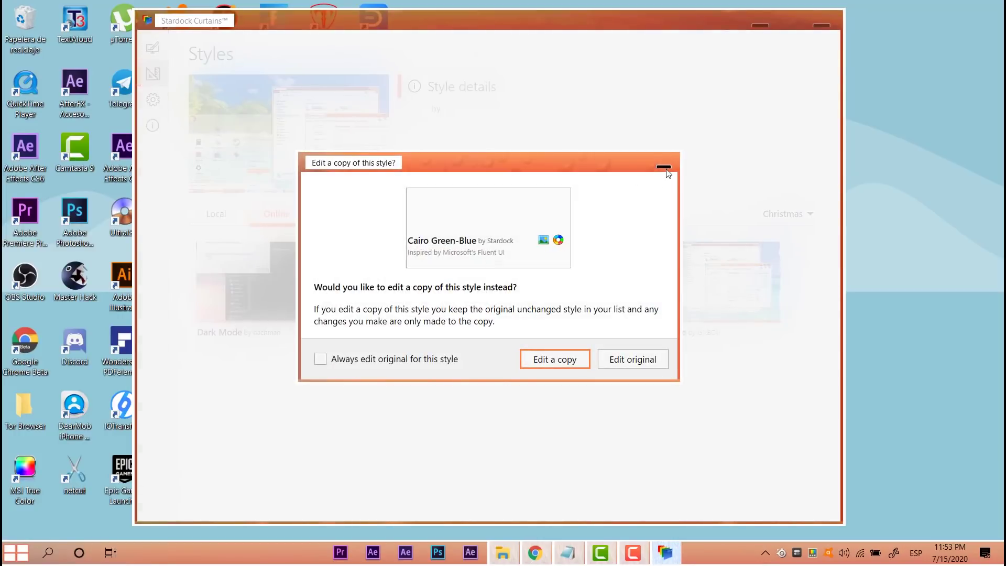
click(664, 169)
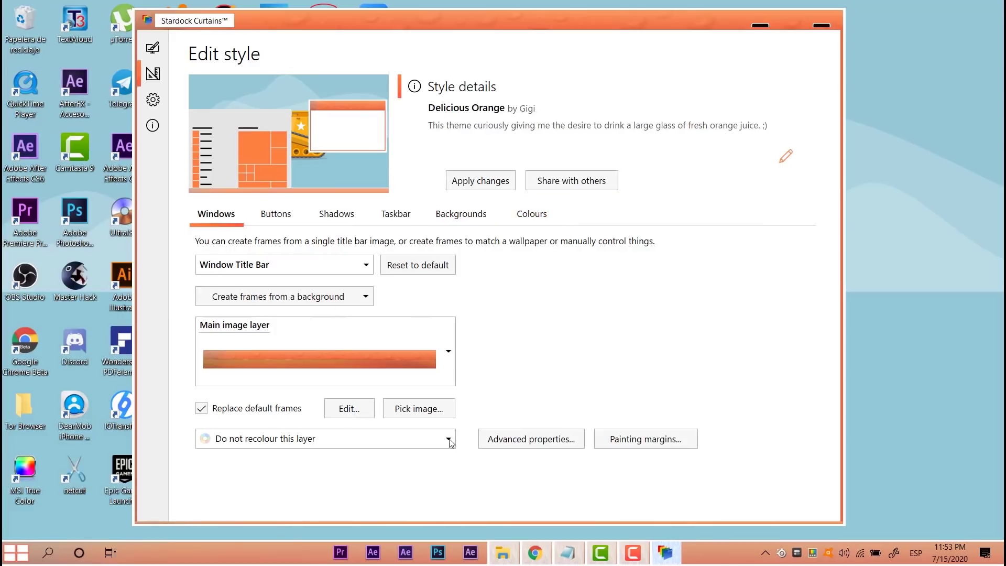
click(275, 214)
click(337, 214)
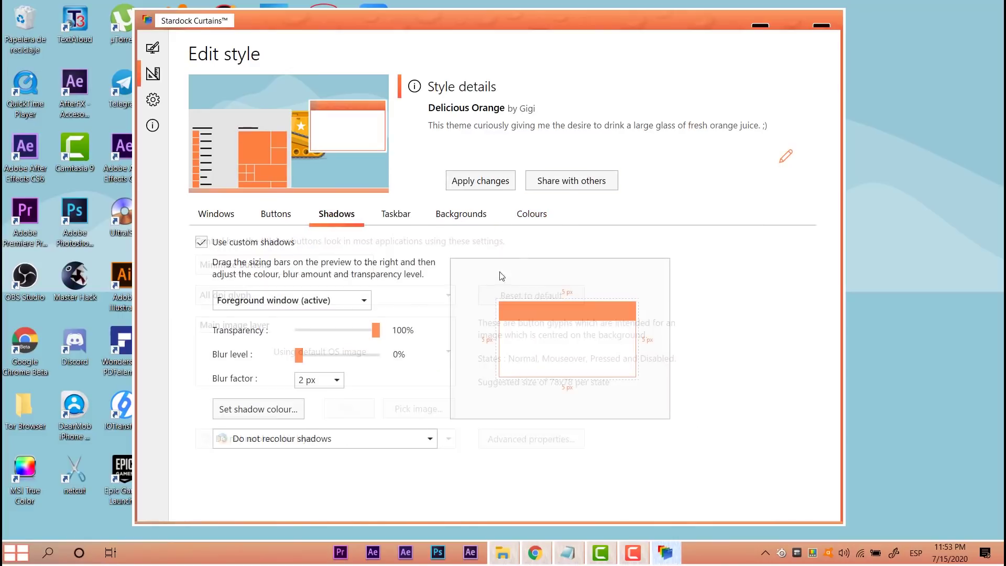
click(484, 215)
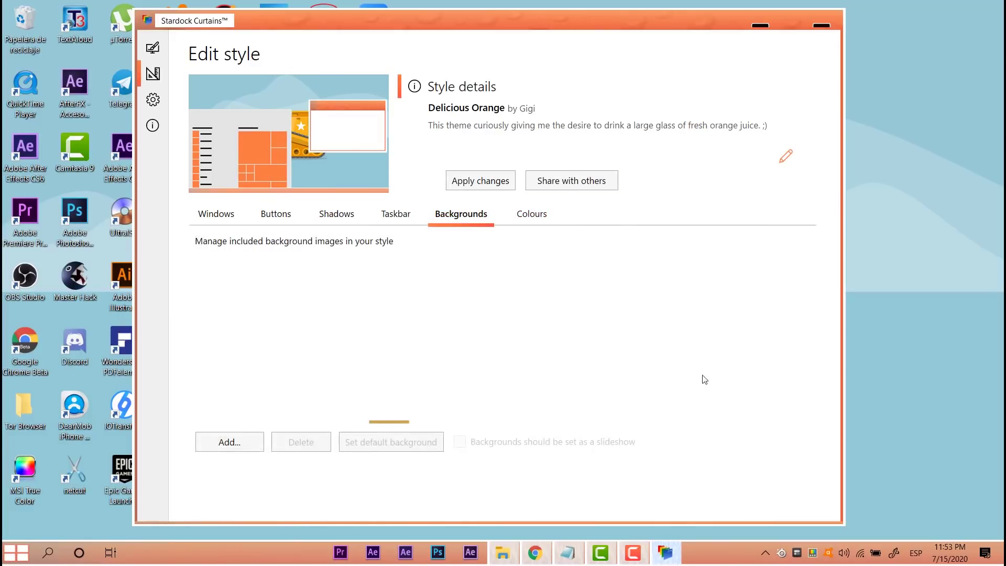
click(161, 76)
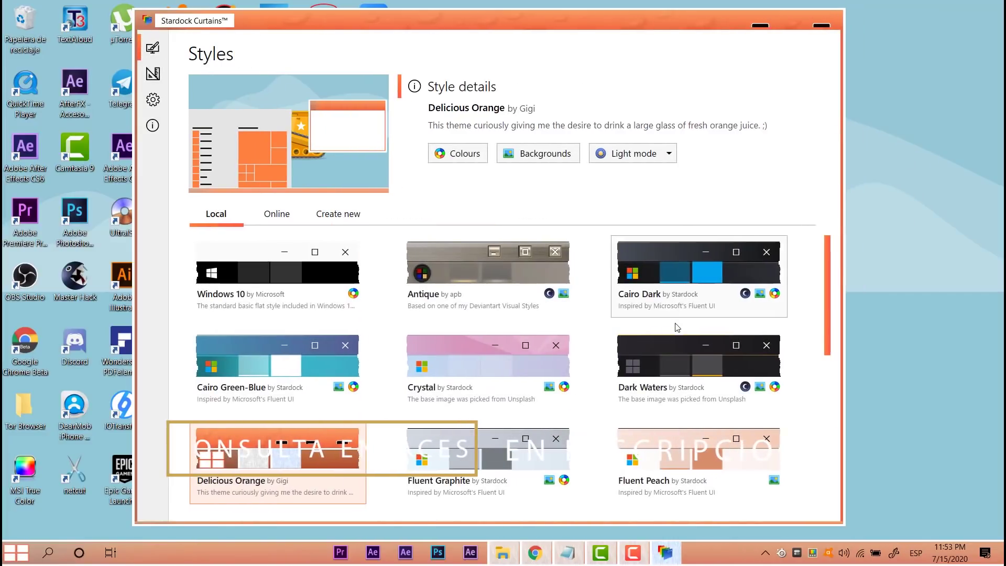
- Return to the online styles and view the blank Style details form, dismissing it
click(277, 214)
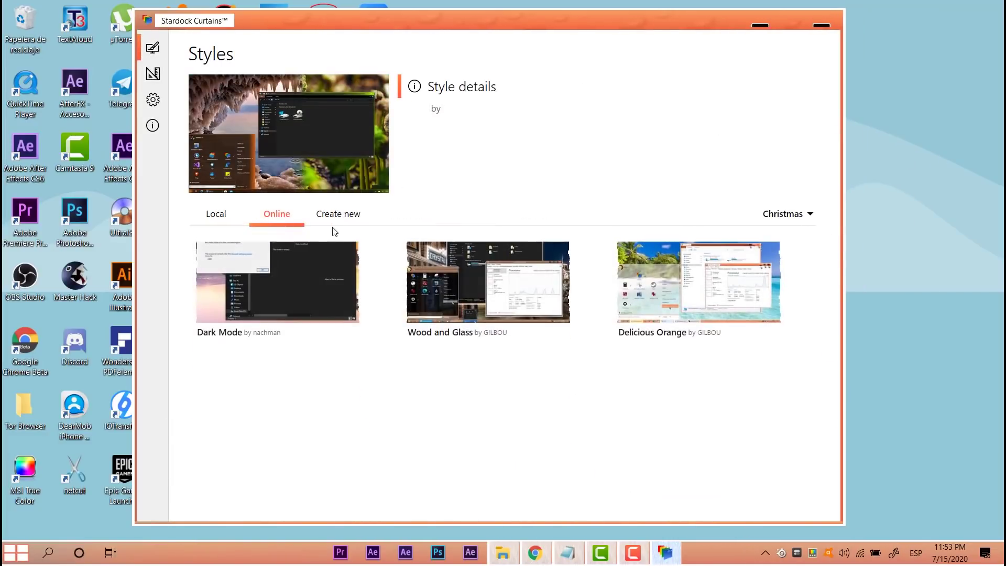
click(330, 217)
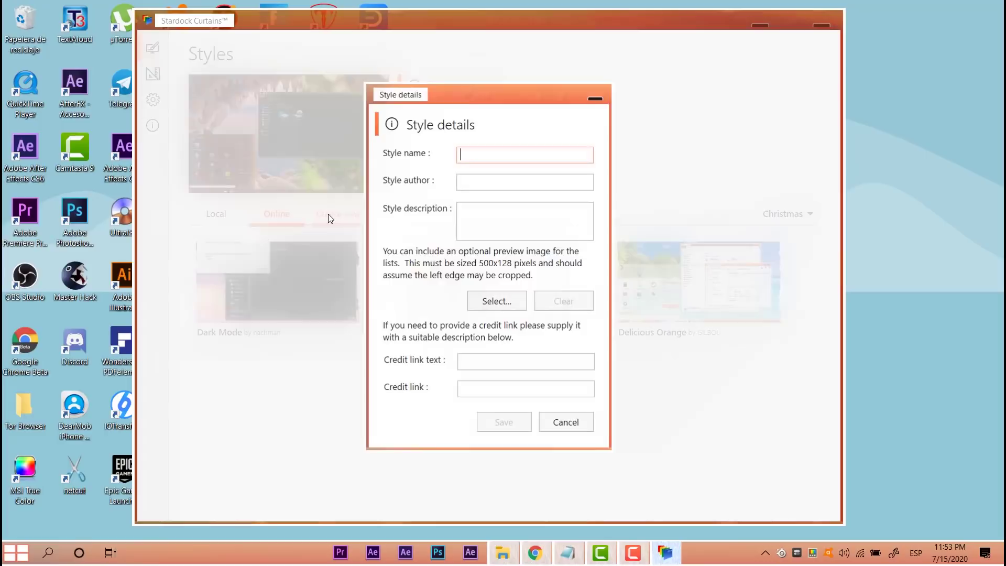
click(597, 100)
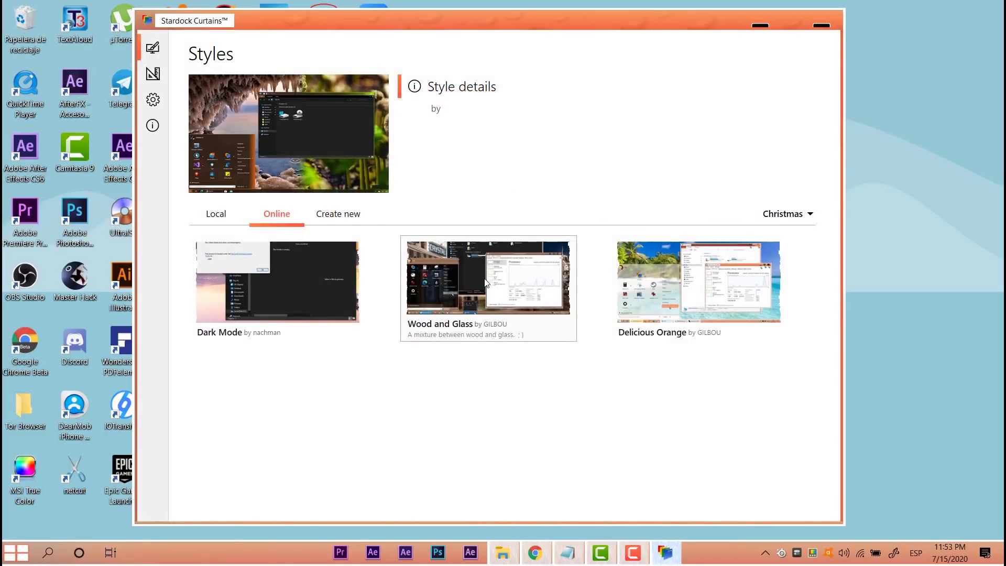
- Open the website page of the online Wood and Glass style, read through its comments, and minimize the browser
click(497, 258)
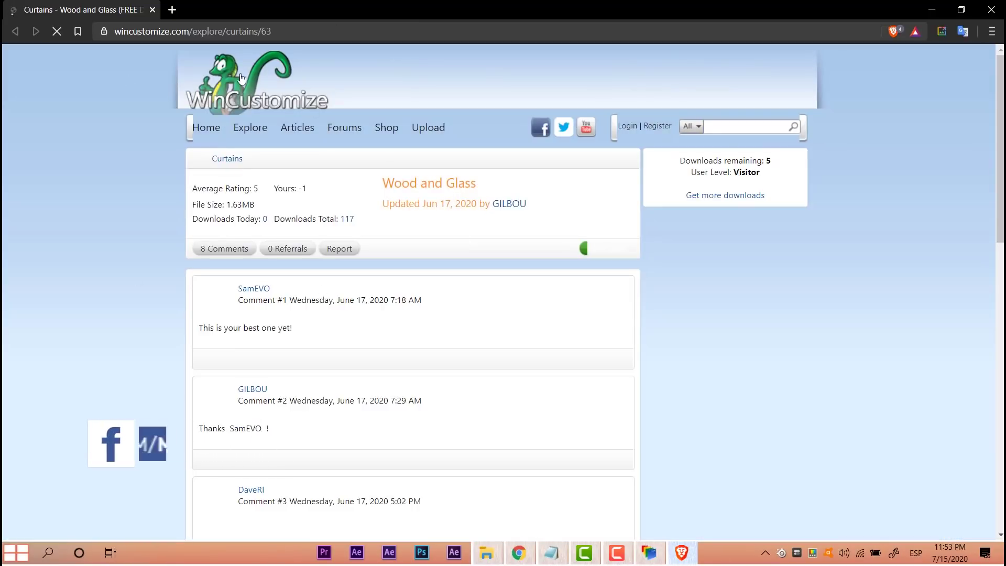
scroll(482, 340, down, 8)
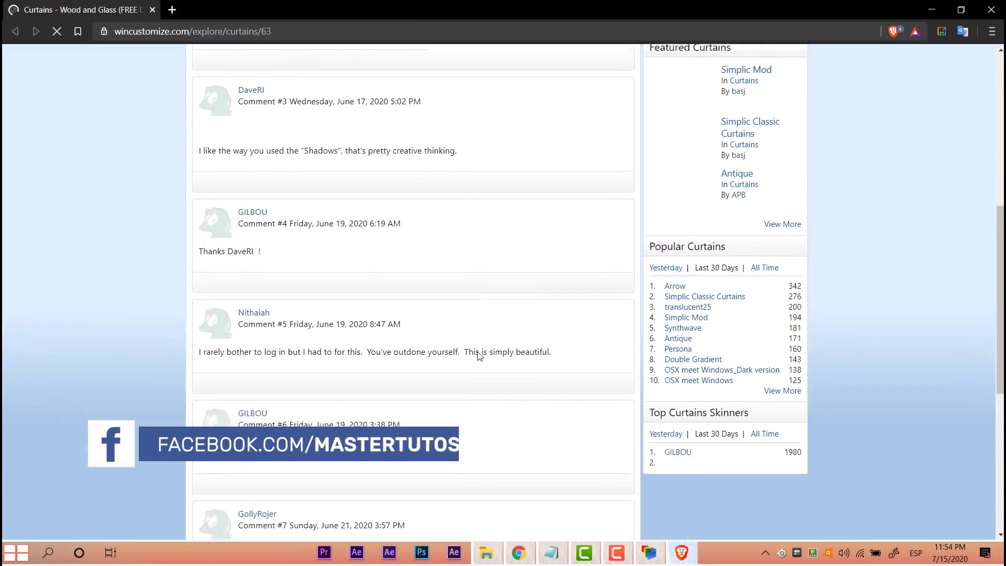
scroll(478, 356, down, 8)
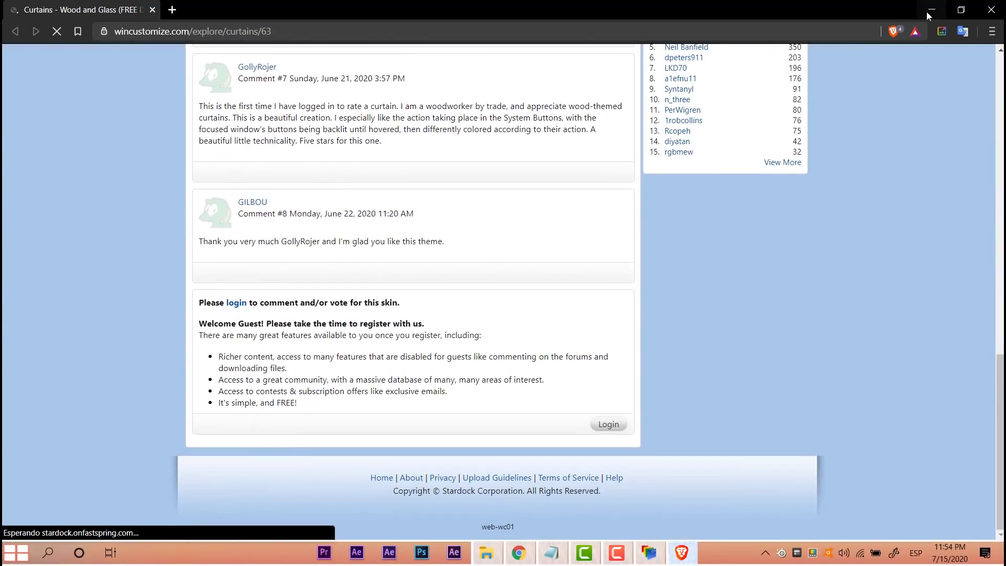
click(941, 10)
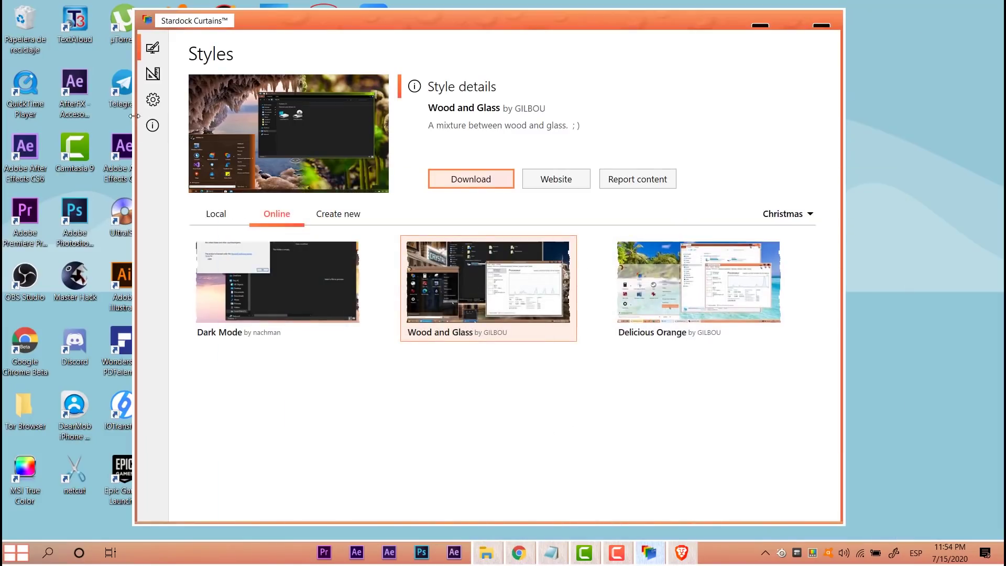
- Apply the local Antique style together with its included background, and open File Explorer to check it
click(152, 73)
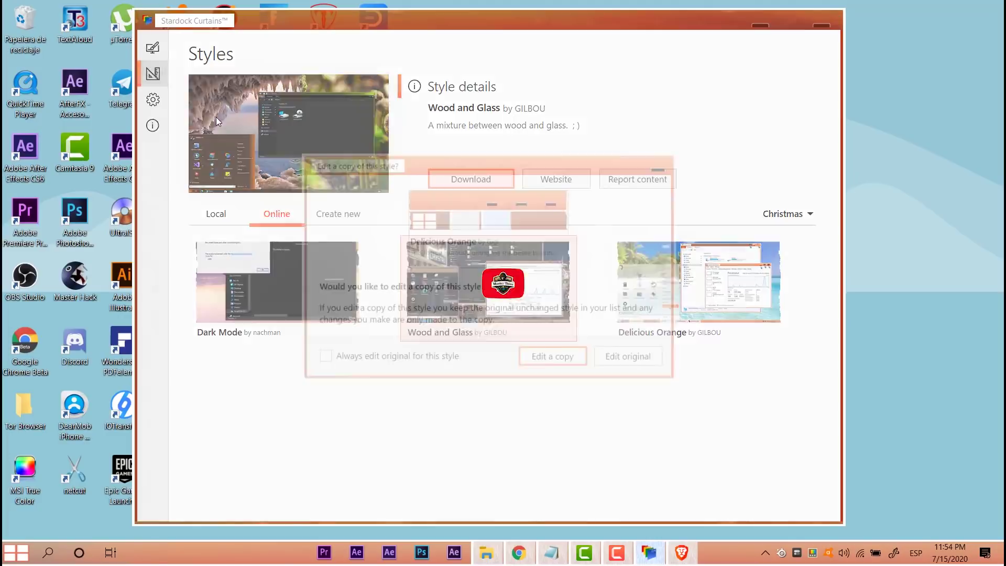
click(667, 165)
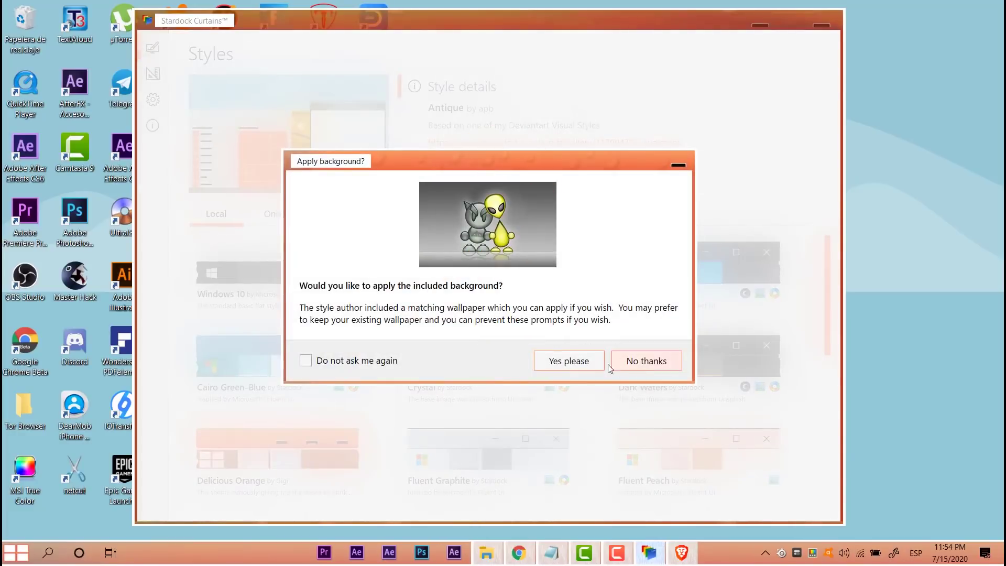
click(569, 361)
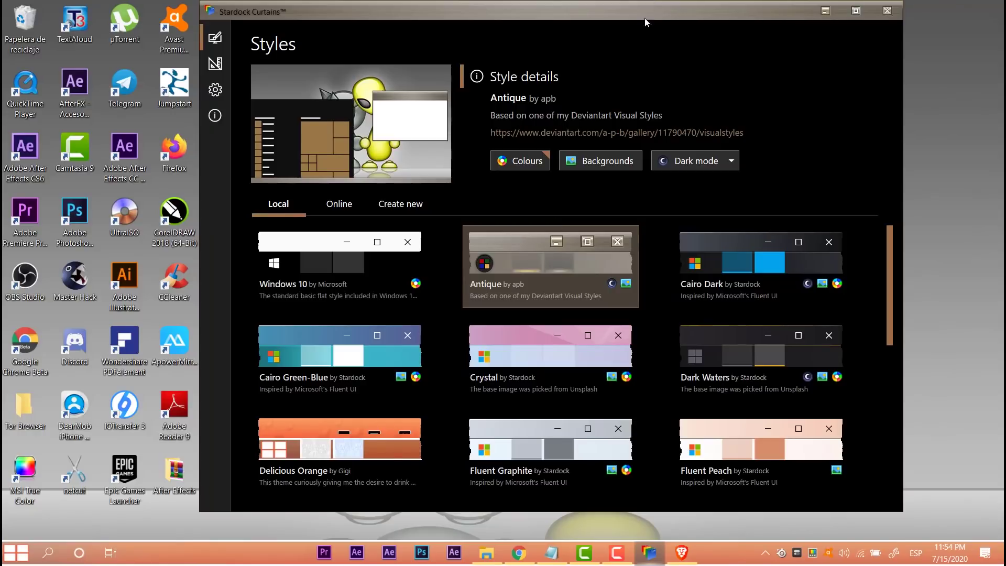
drag(627, 21, 543, 49)
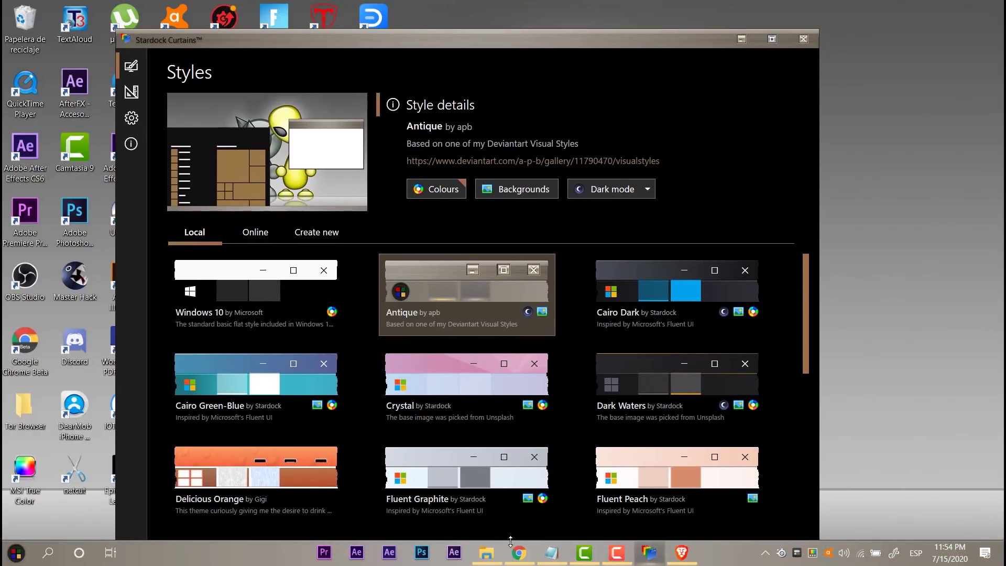
click(487, 553)
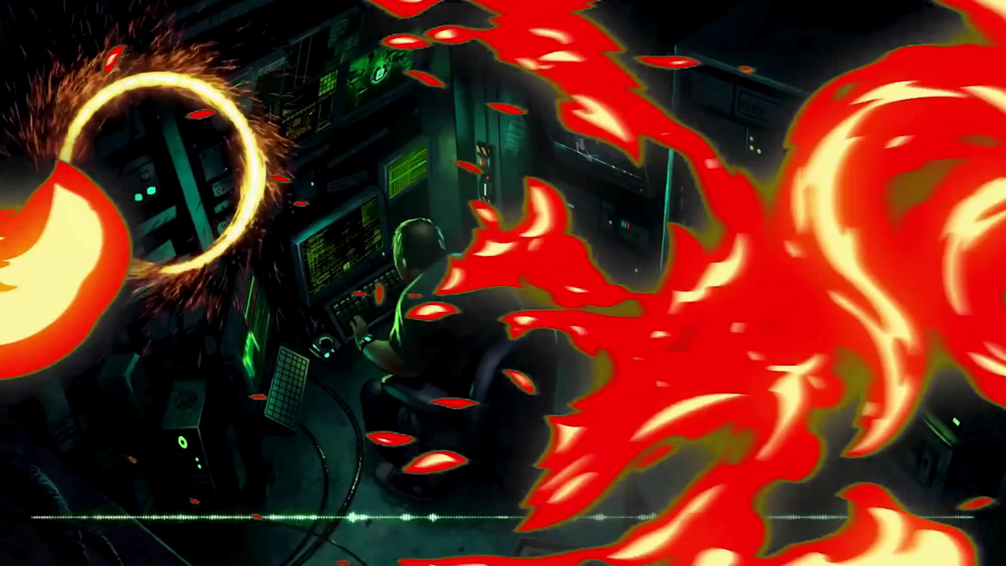